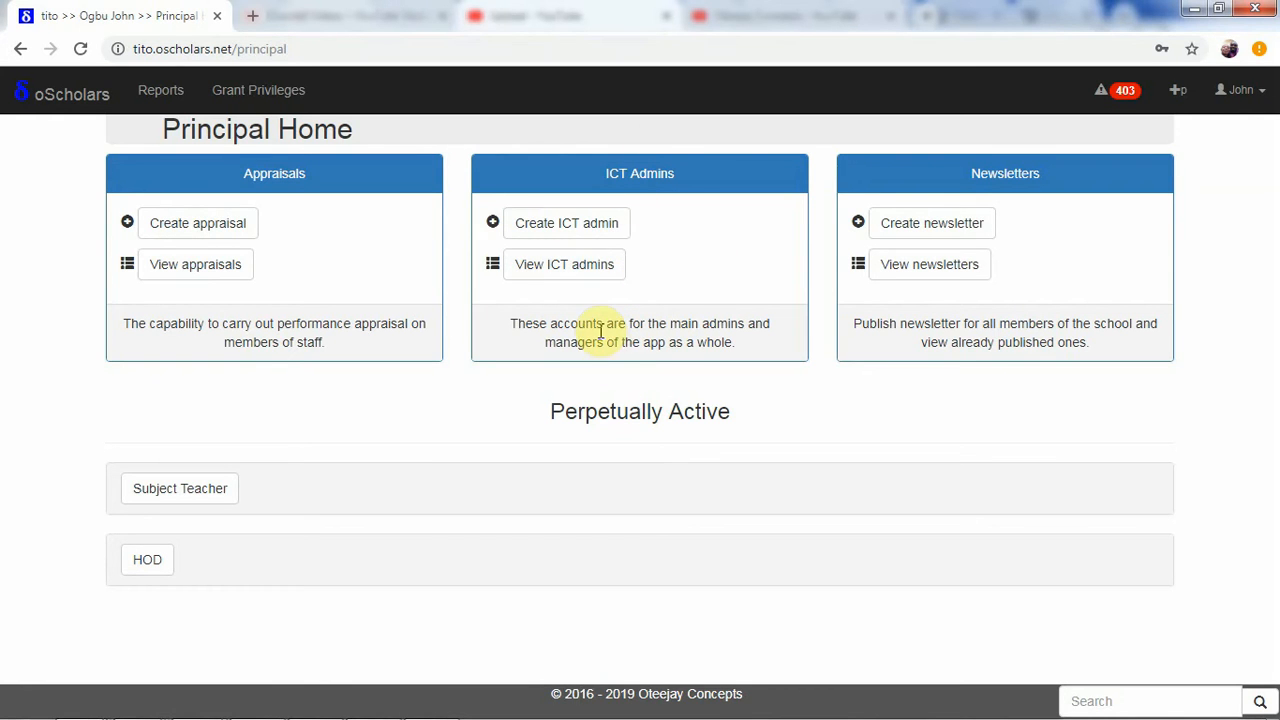
# Open the ICT admin account creation form and go through its username, name and date of birth fields
pyautogui.click(583, 236)
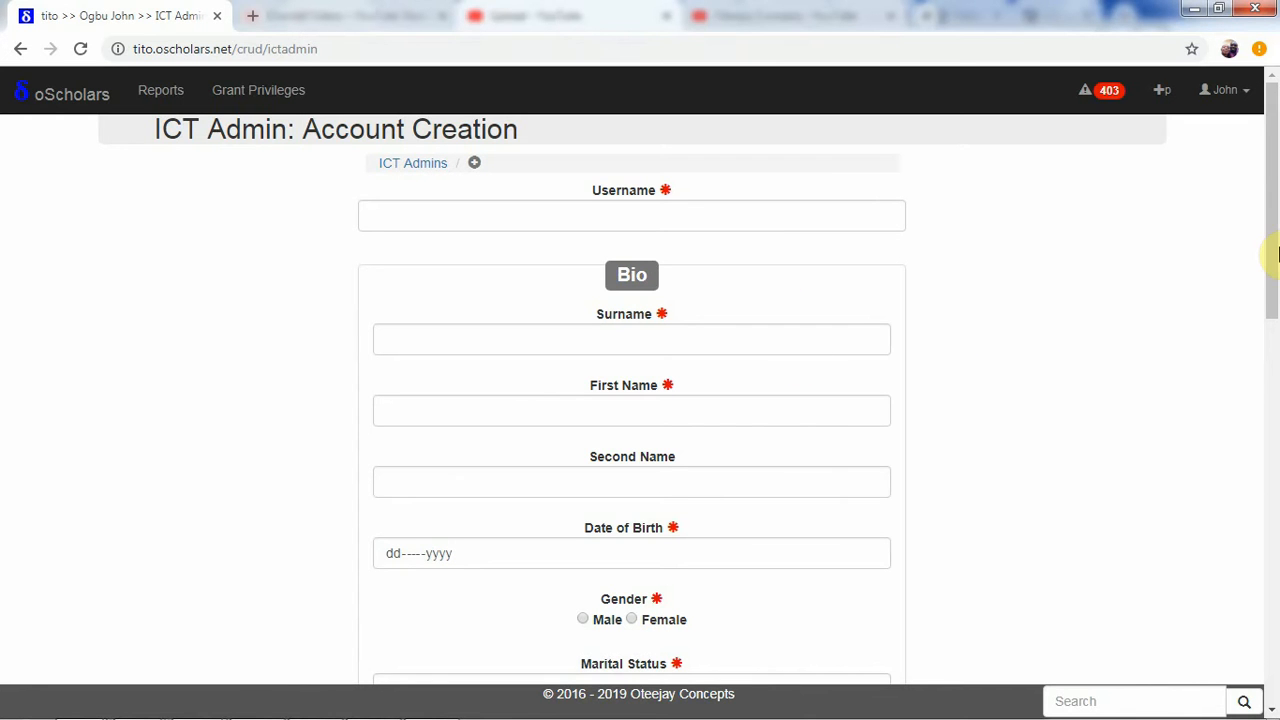
pyautogui.moveTo(1276, 232)
pyautogui.mouseDown()
pyautogui.moveTo(1270, 257)
pyautogui.moveTo(1272, 242)
pyautogui.mouseUp()
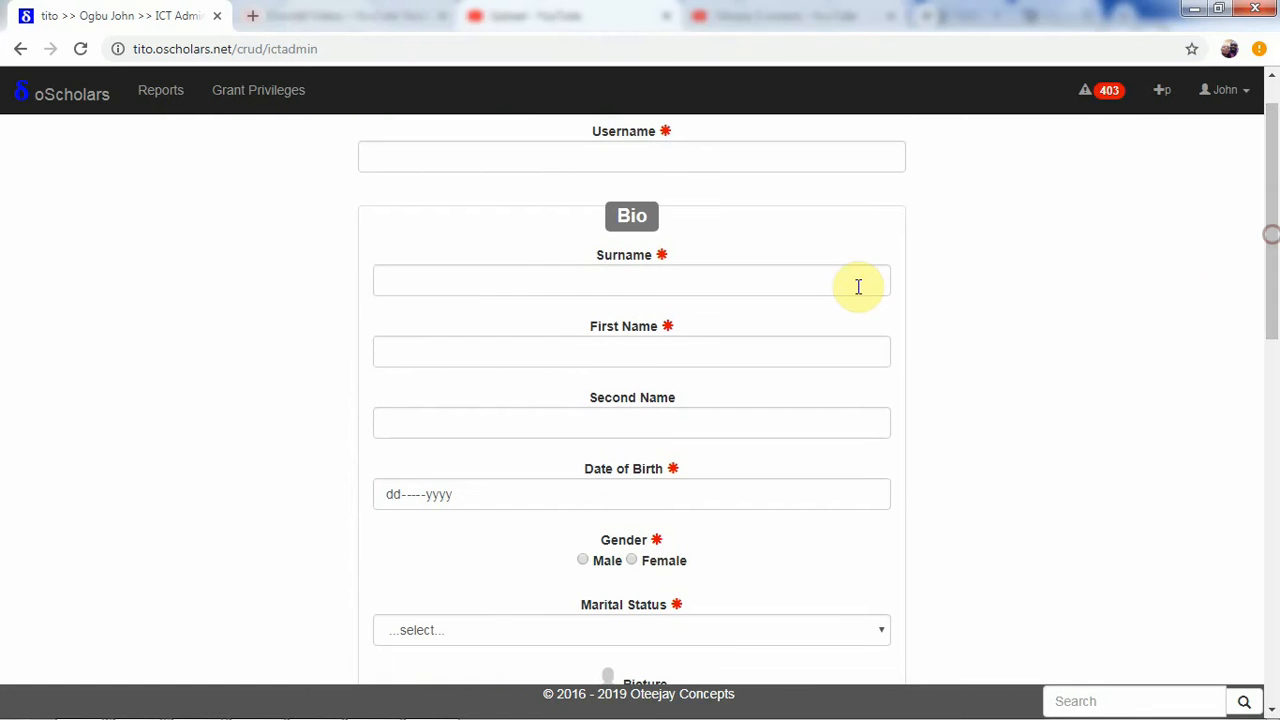
pyautogui.click(699, 149)
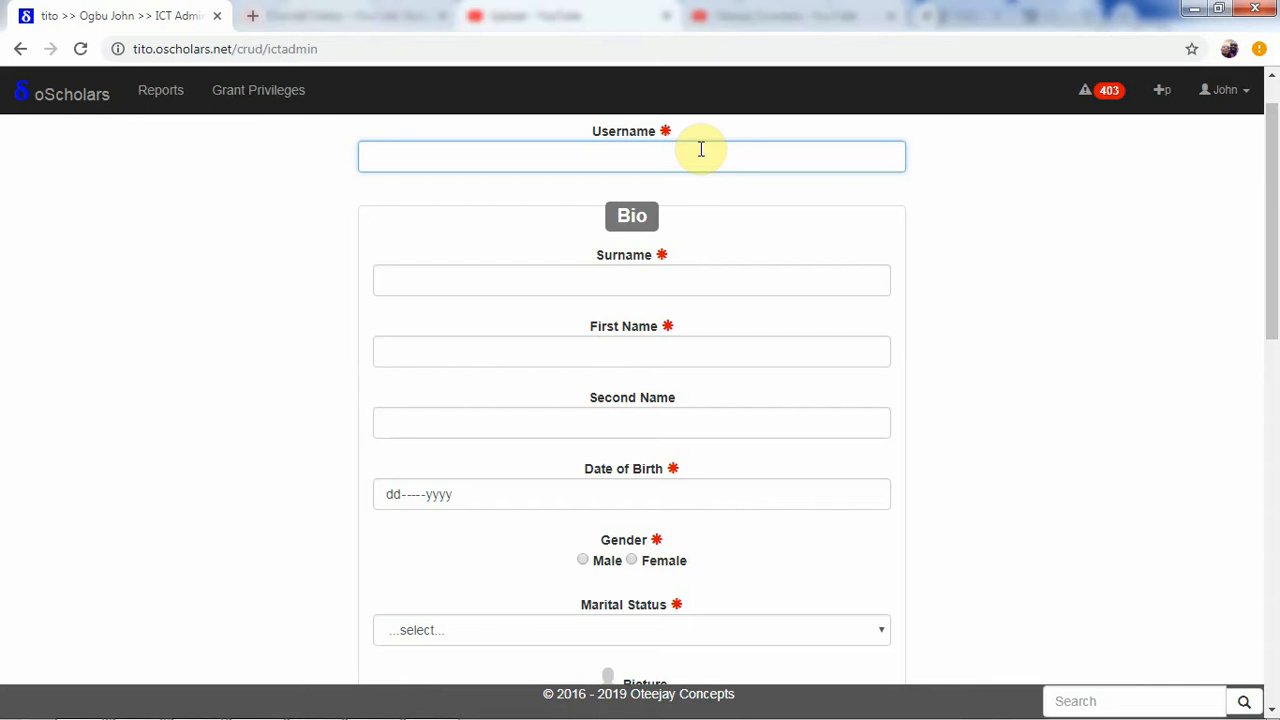
pyautogui.click(599, 272)
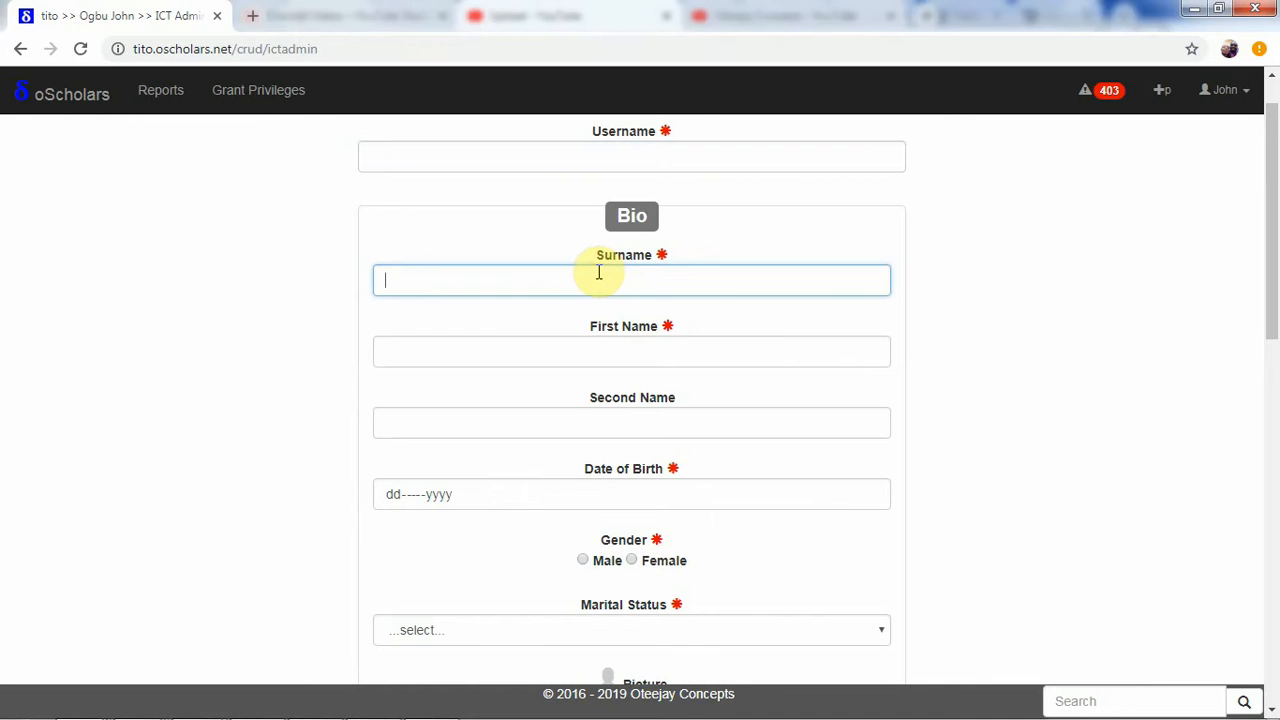
pyautogui.click(596, 346)
pyautogui.click(596, 418)
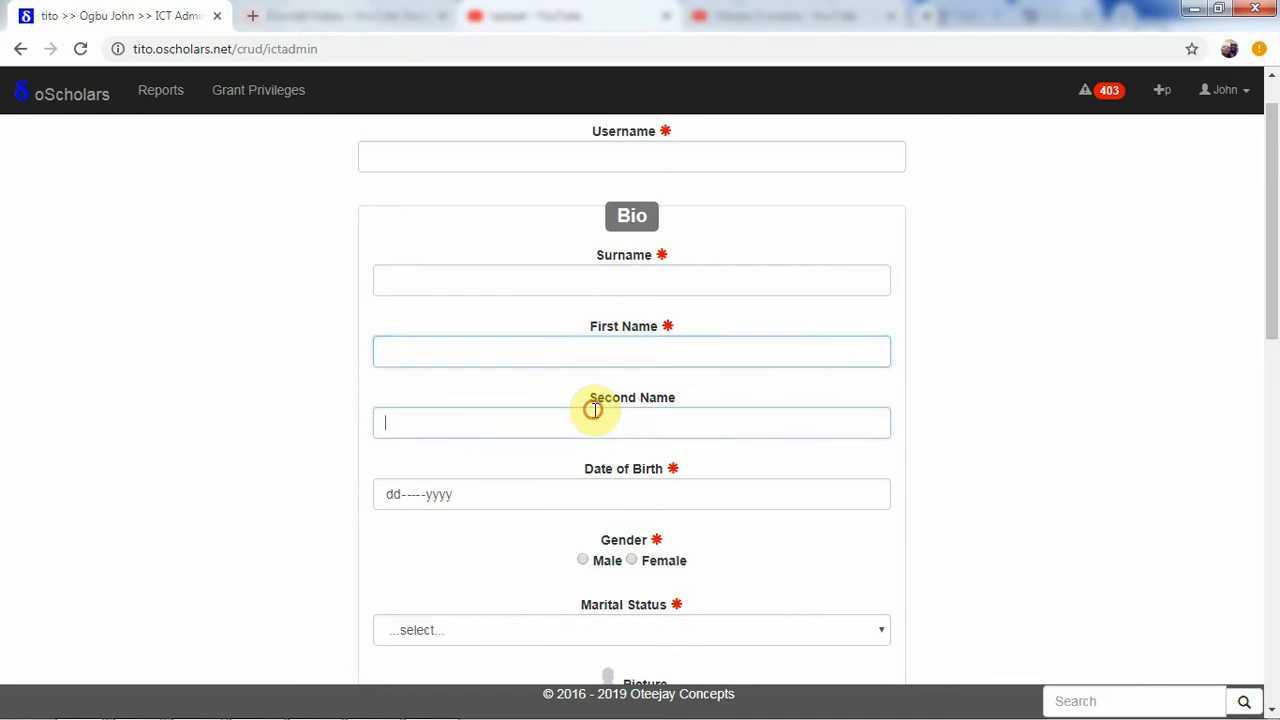
pyautogui.click(607, 483)
# Examine the form's Career section, including the qualification choices and rank field, and return to the Username field
pyautogui.moveTo(1271, 246); pyautogui.dragTo(1266, 600)
pyautogui.click(804, 304)
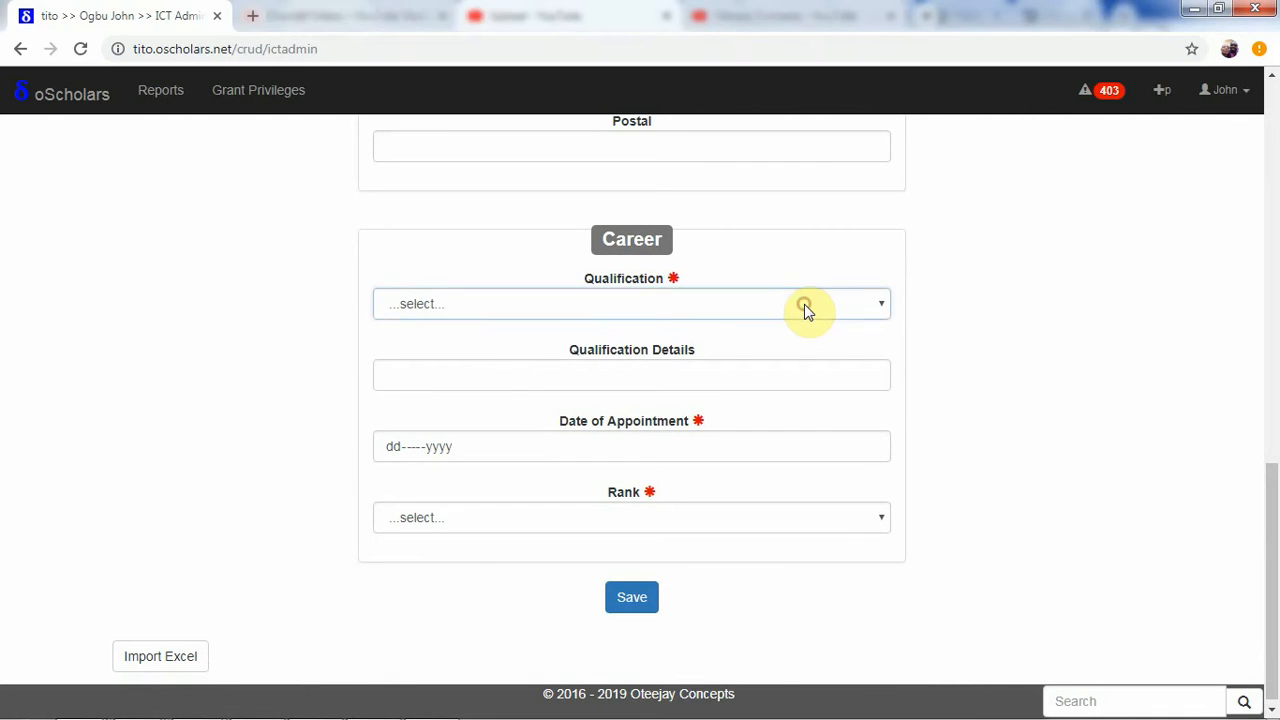
pyautogui.click(804, 304)
pyautogui.click(791, 302)
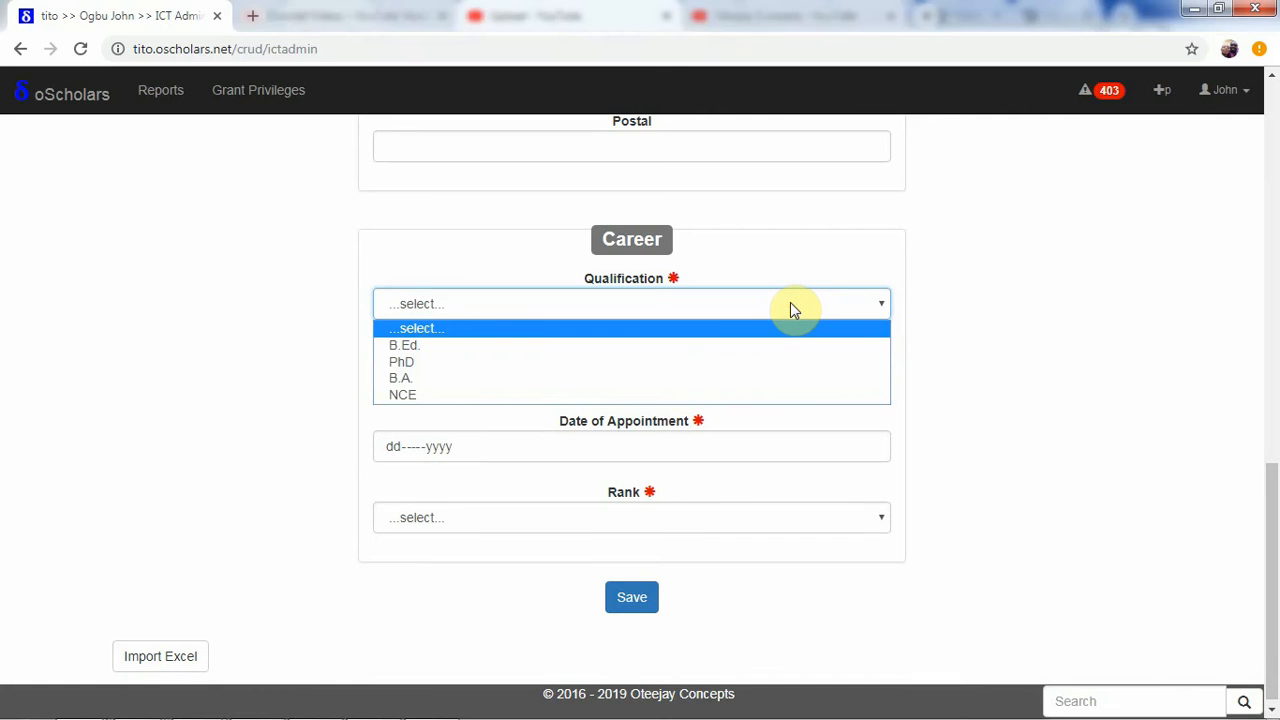
pyautogui.click(995, 318)
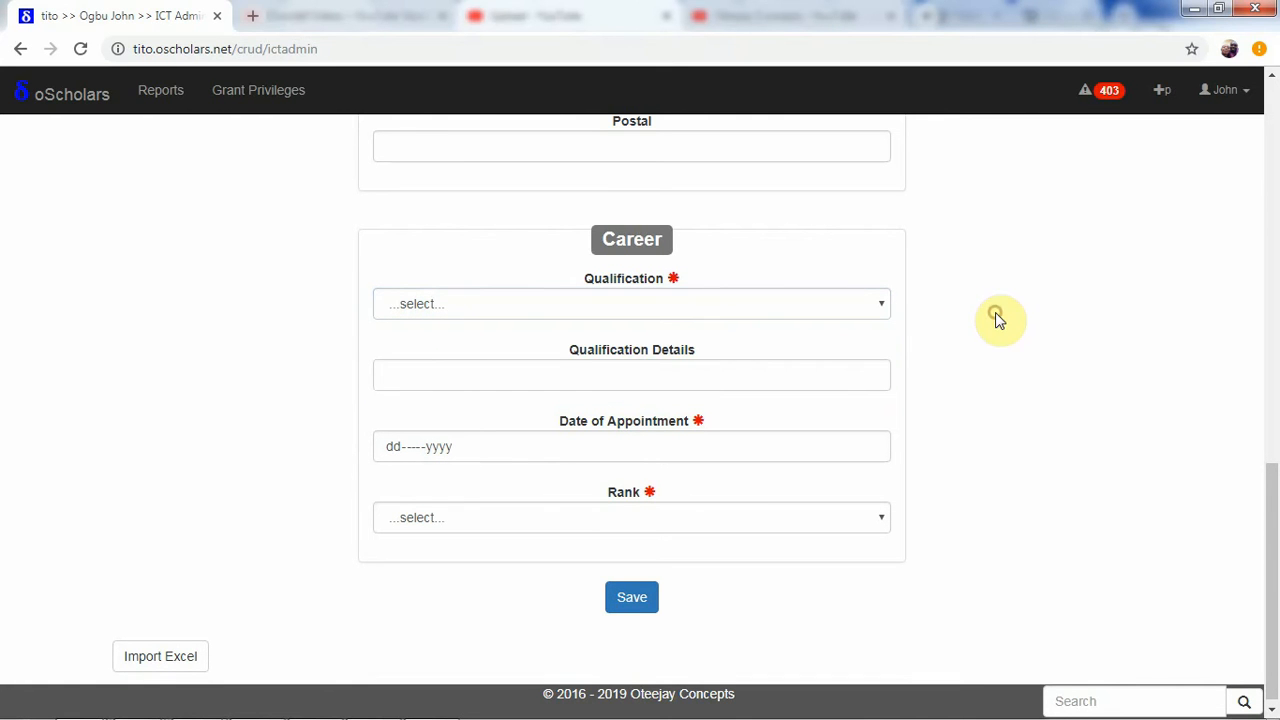
pyautogui.click(688, 368)
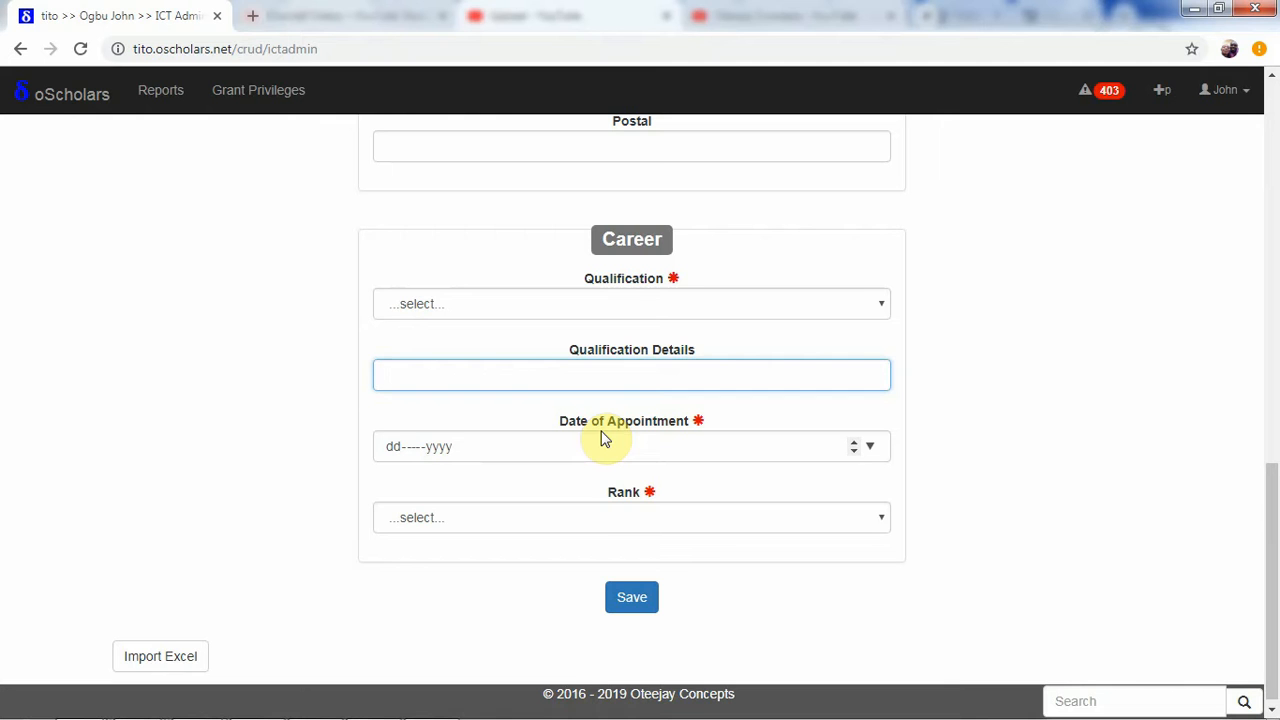
pyautogui.click(567, 517)
pyautogui.click(567, 517)
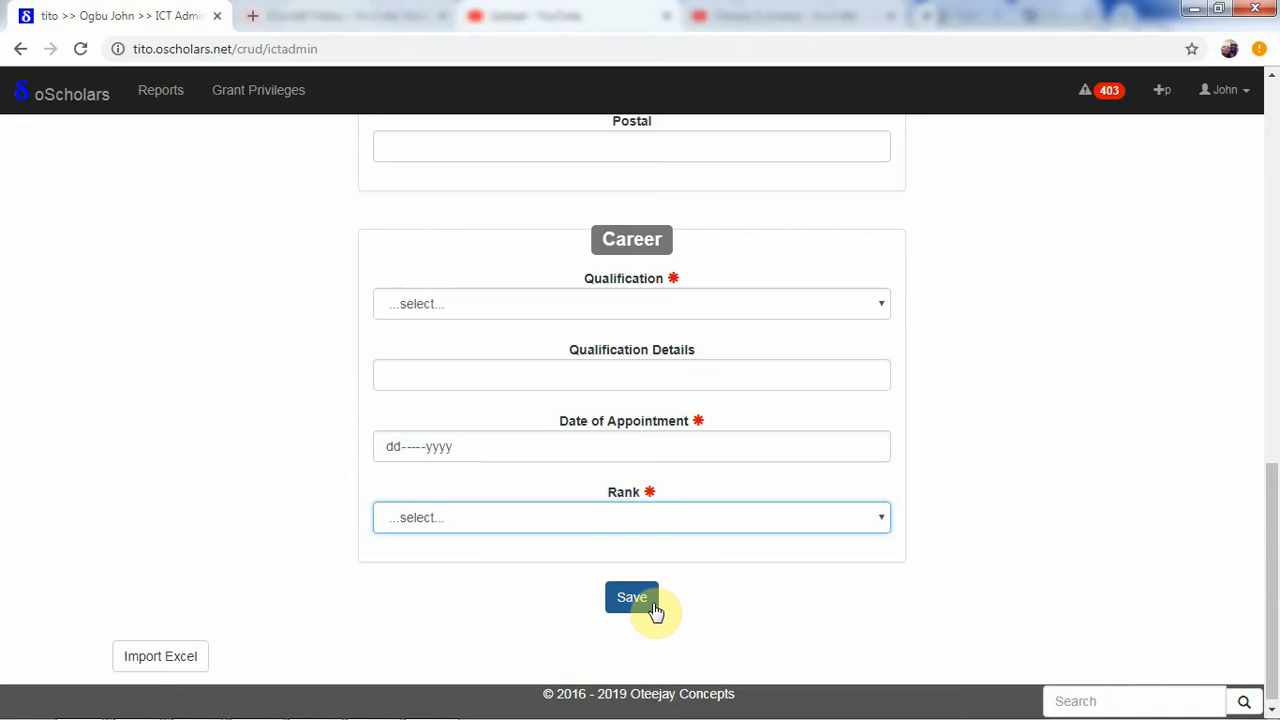
pyautogui.moveTo(1274, 557); pyautogui.dragTo(1274, 140)
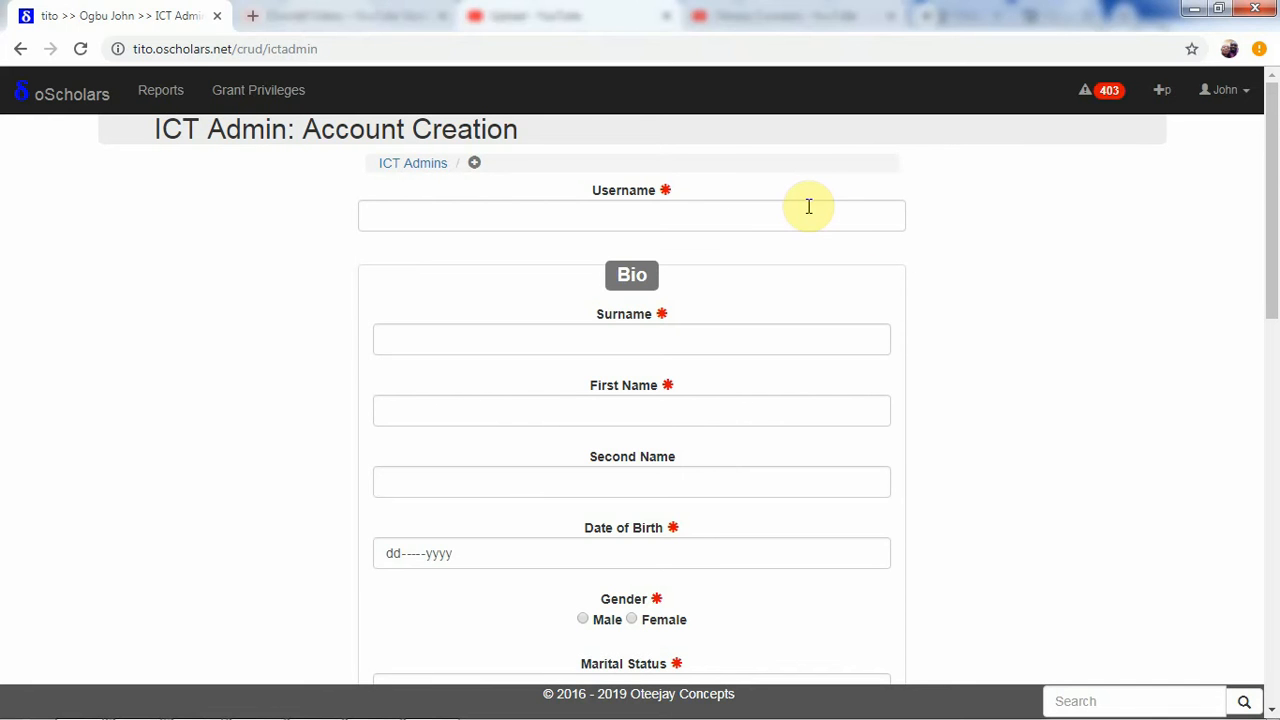
pyautogui.click(767, 210)
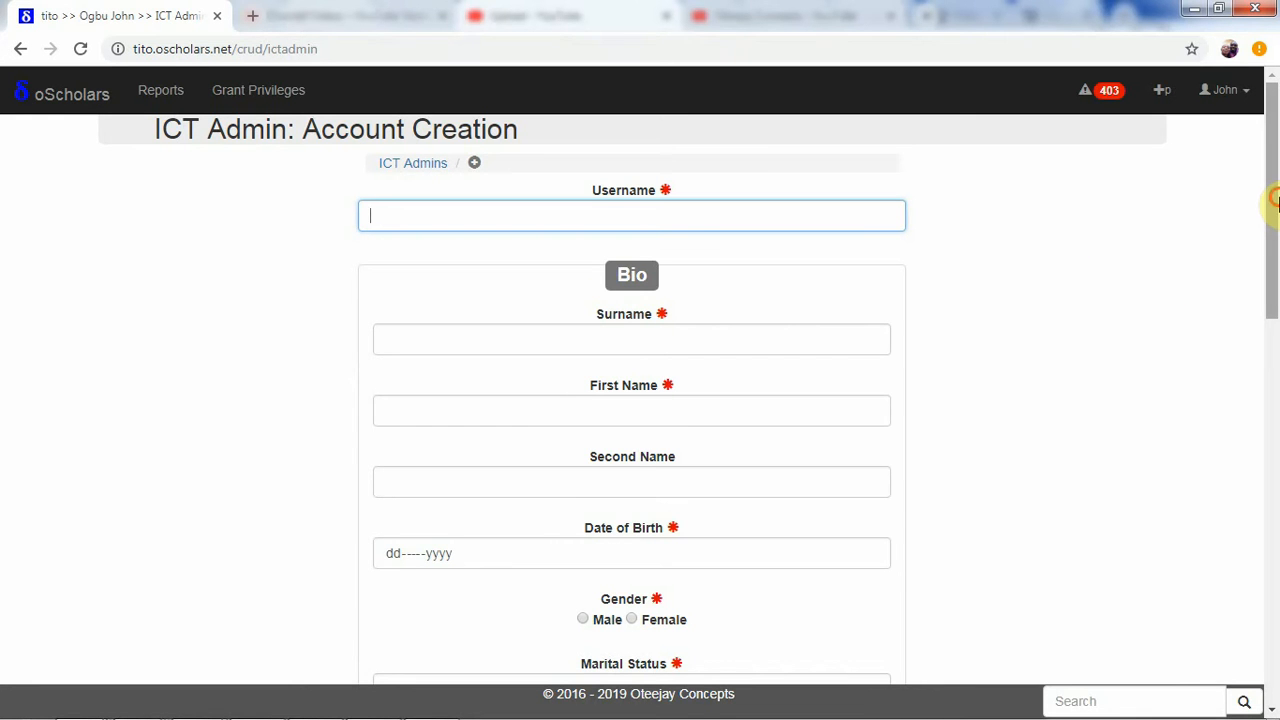
# Expand the Excel import section of the ICT admin form to show its column requirements
pyautogui.moveTo(1276, 200); pyautogui.dragTo(1272, 604)
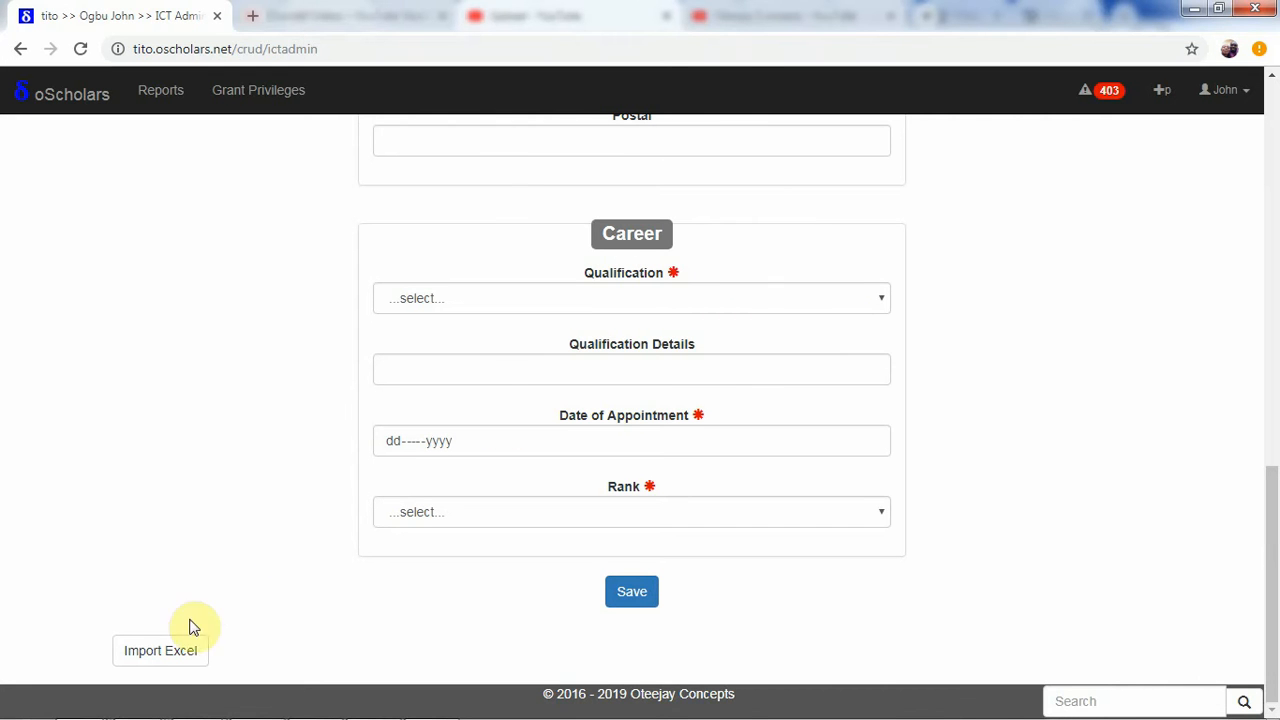
pyautogui.click(175, 652)
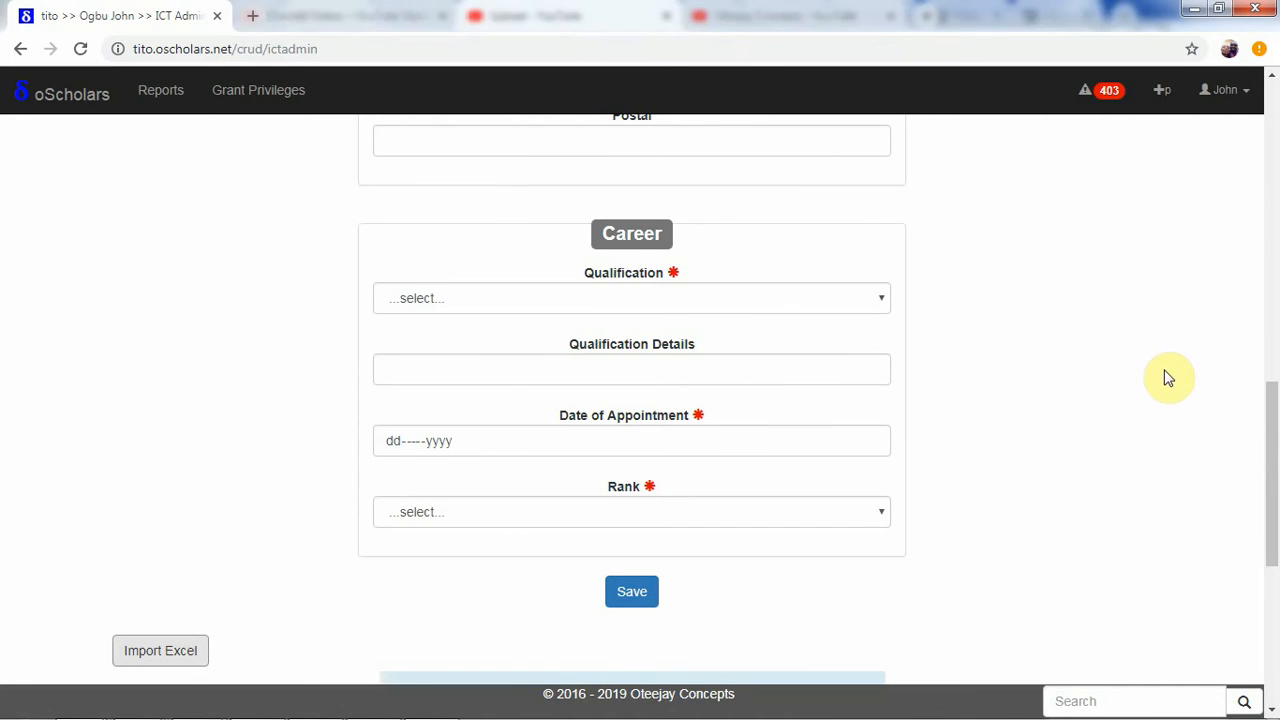
pyautogui.moveTo(1271, 434); pyautogui.dragTo(1275, 580)
pyautogui.scroll(-1, 1275, 580)
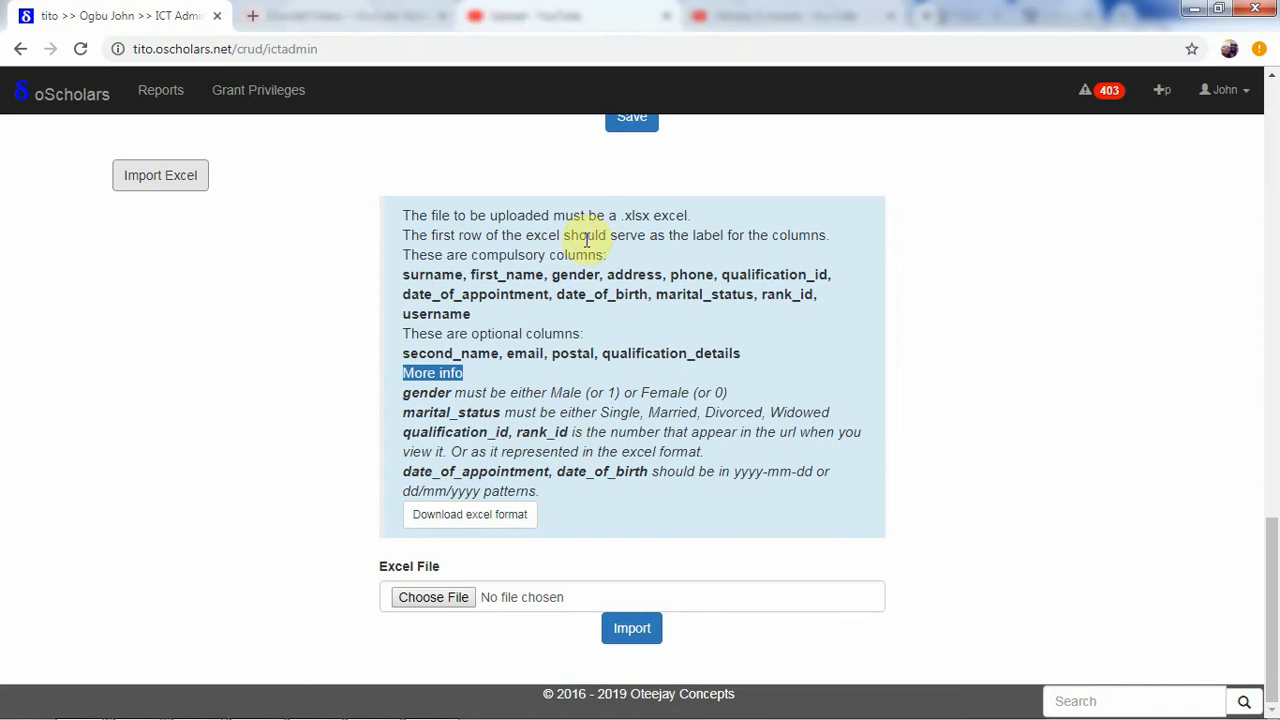
# Download the ICT admins Excel format into New folder (2) and show the saved file in its folder
pyautogui.click(460, 515)
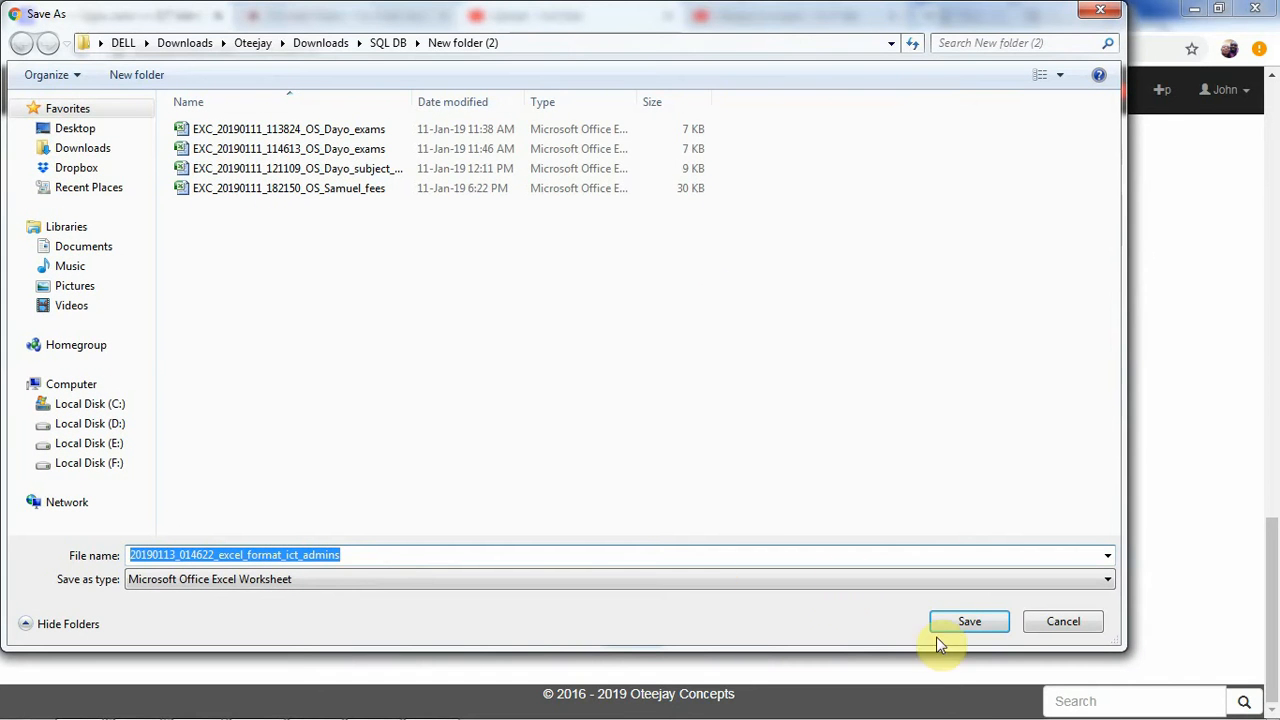
pyautogui.click(965, 621)
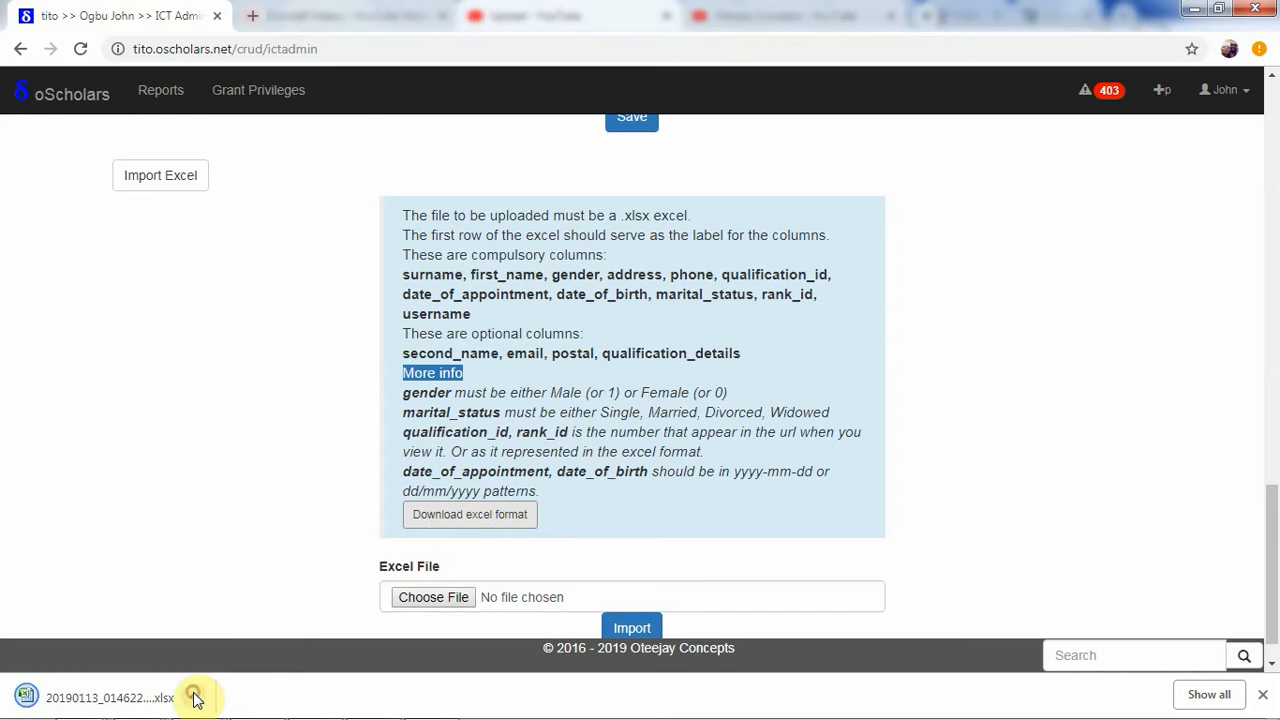
pyautogui.click(194, 698)
pyautogui.click(270, 633)
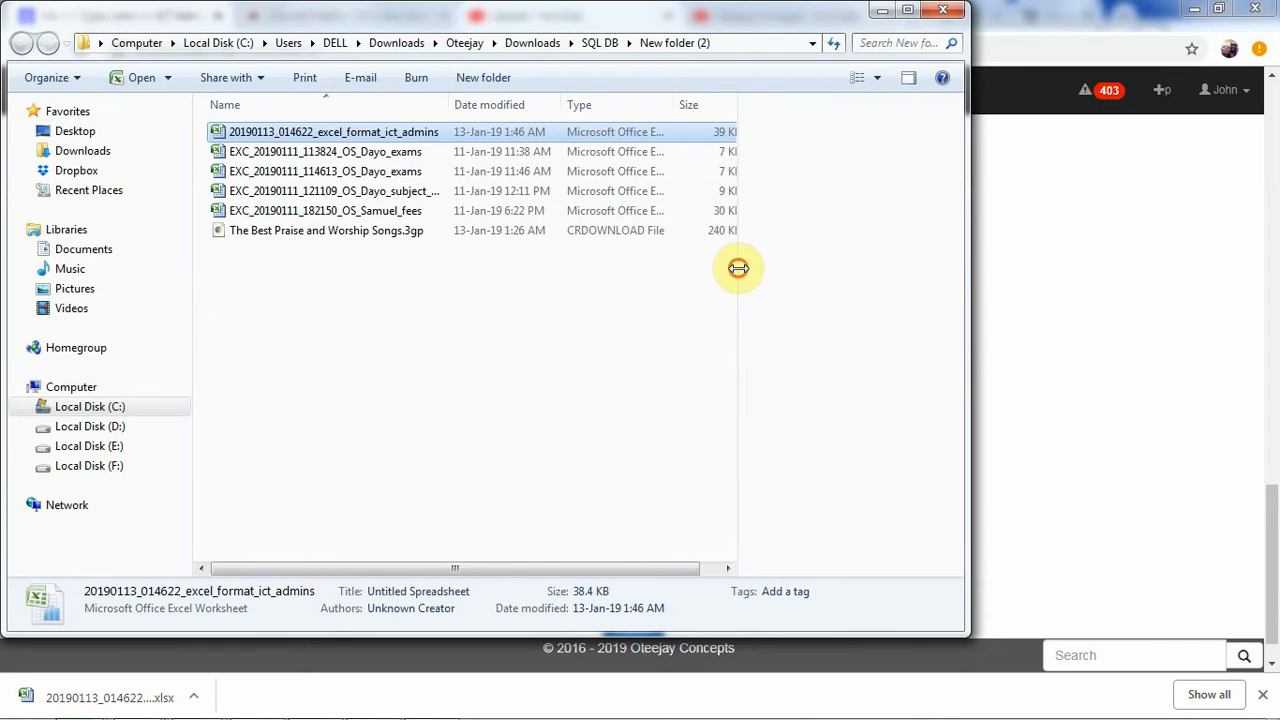
# Enlarge the folder window's preview area and show the downloaded ICT admins spreadsheet in it
pyautogui.moveTo(738, 268); pyautogui.dragTo(312, 227)
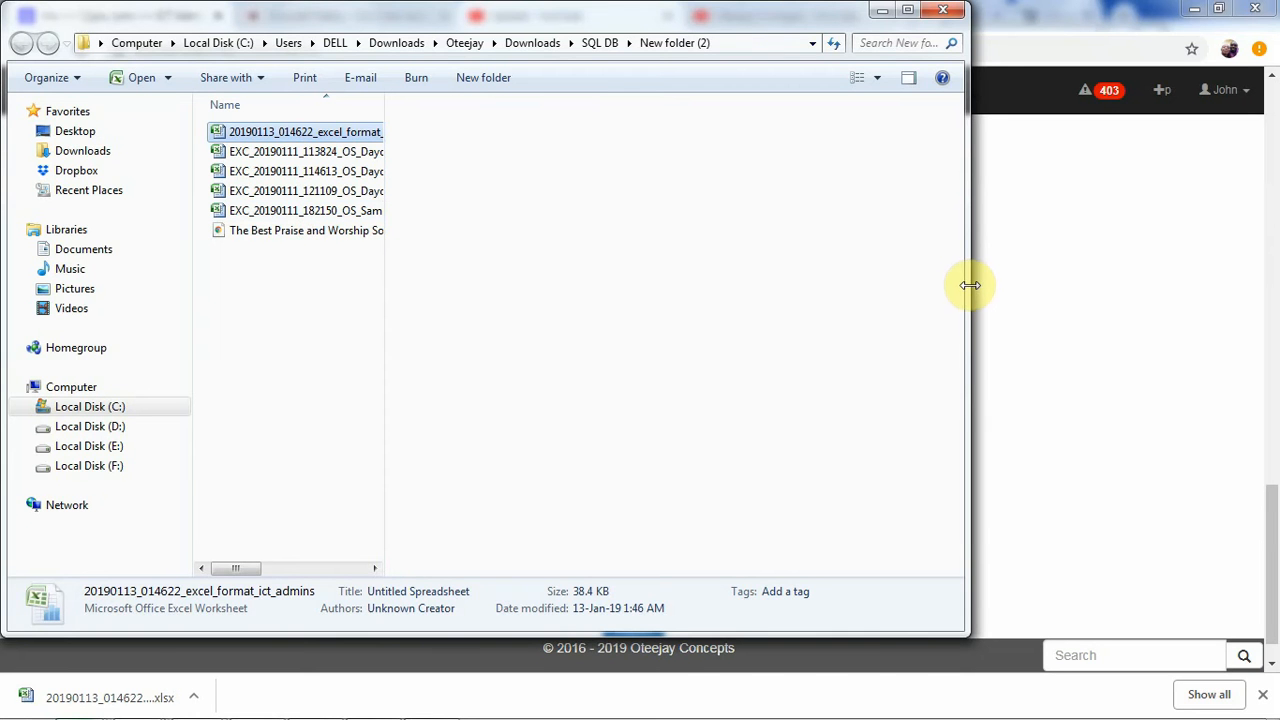
pyautogui.moveTo(970, 285); pyautogui.dragTo(1008, 283)
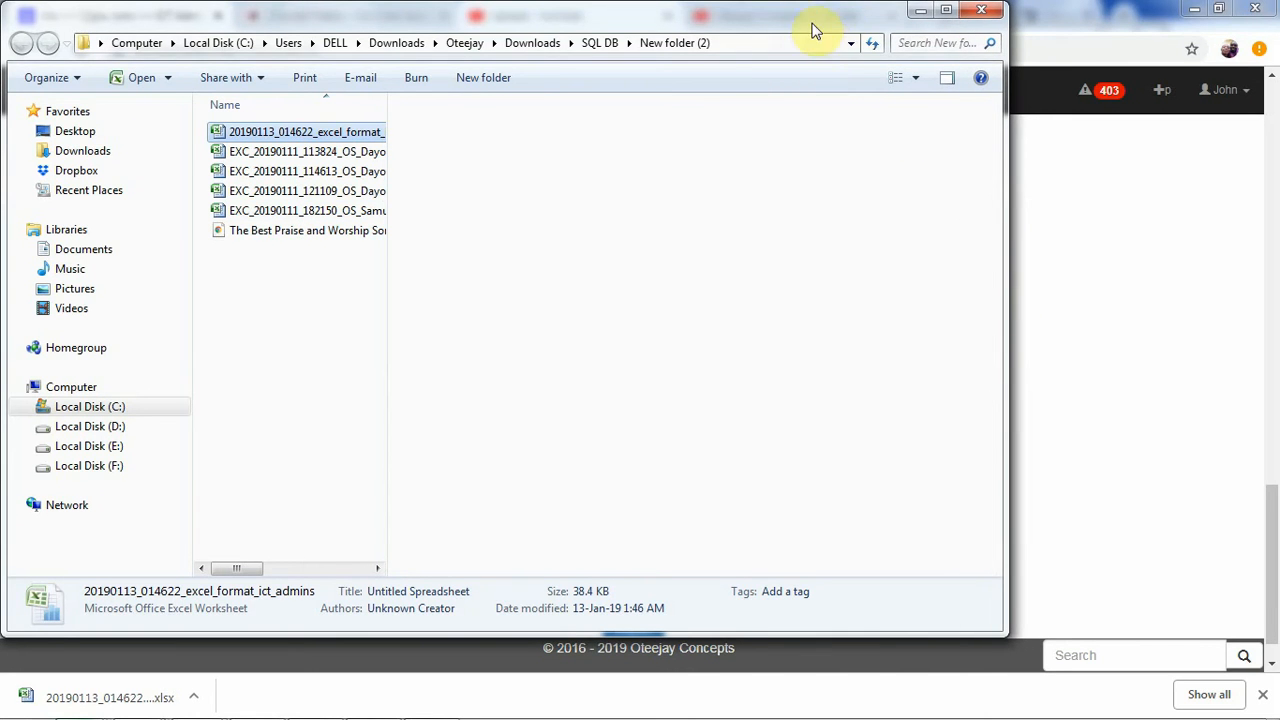
pyautogui.moveTo(812, 30); pyautogui.dragTo(842, 54)
pyautogui.click(977, 101)
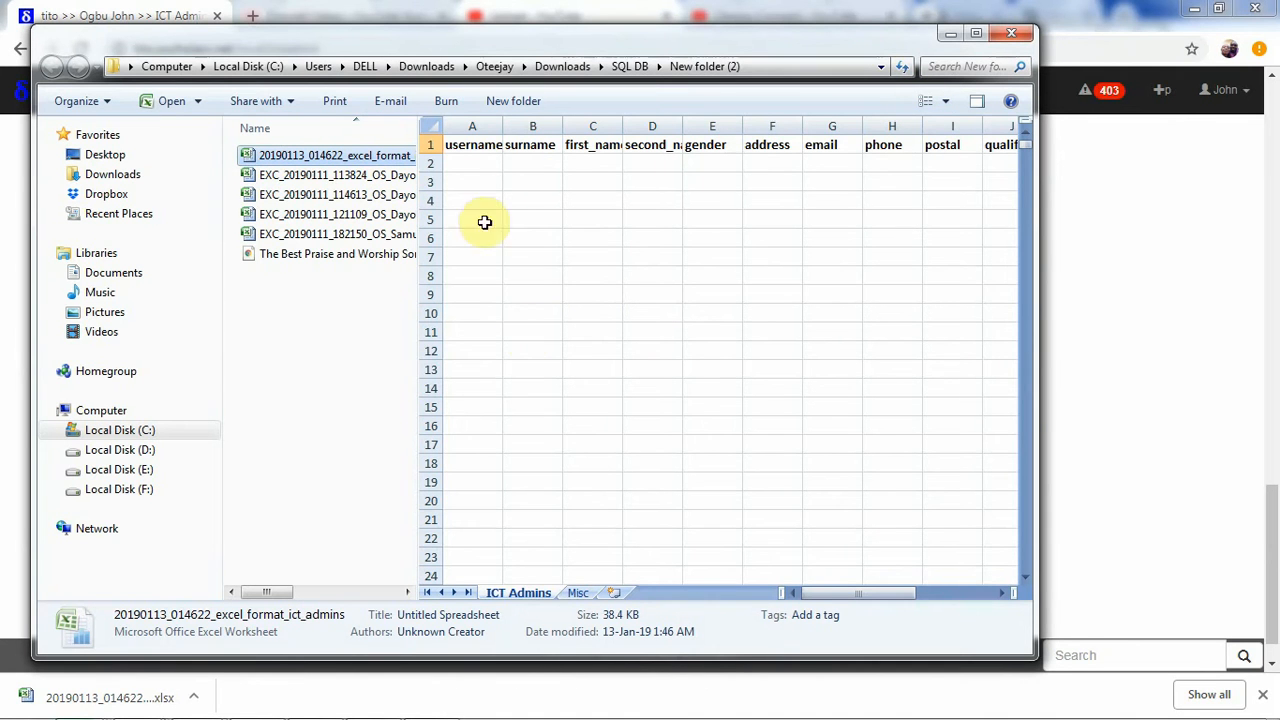
# Examine the previewed spreadsheet's columns from username to email, including the choices offered for gender
pyautogui.click(486, 160)
pyautogui.click(529, 162)
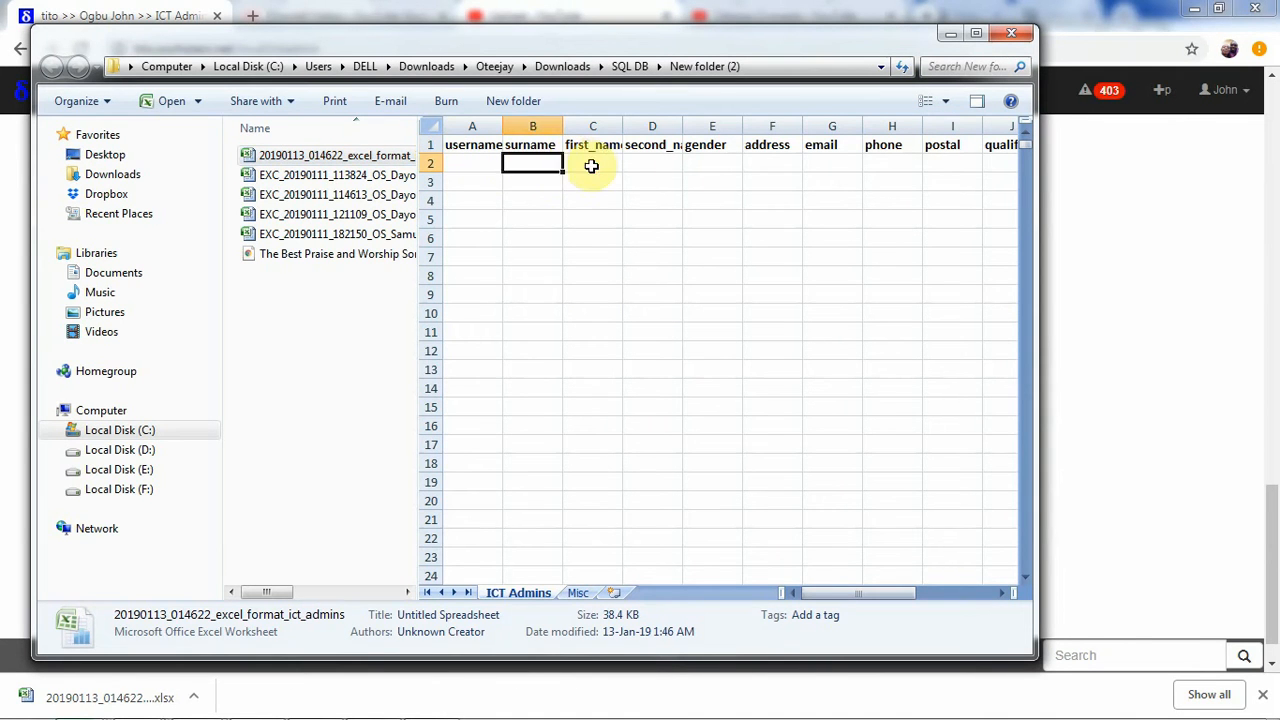
pyautogui.click(591, 166)
pyautogui.click(521, 166)
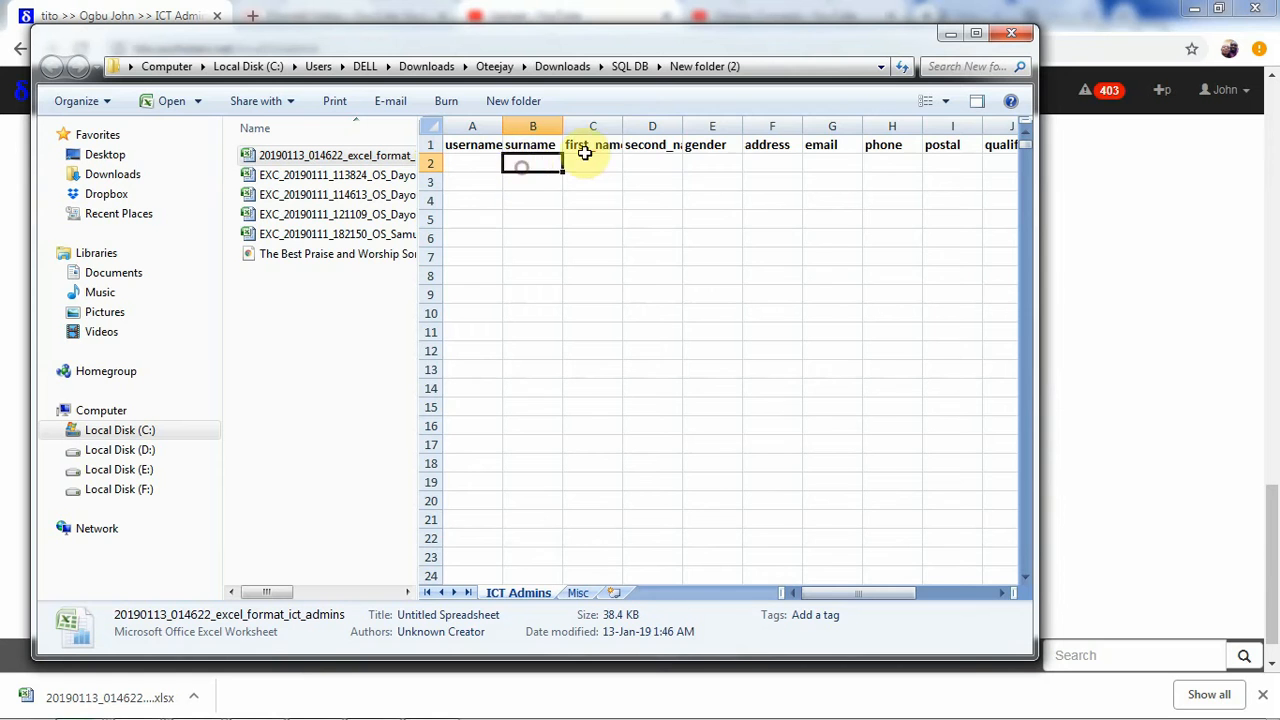
pyautogui.click(605, 162)
pyautogui.click(651, 162)
pyautogui.click(721, 160)
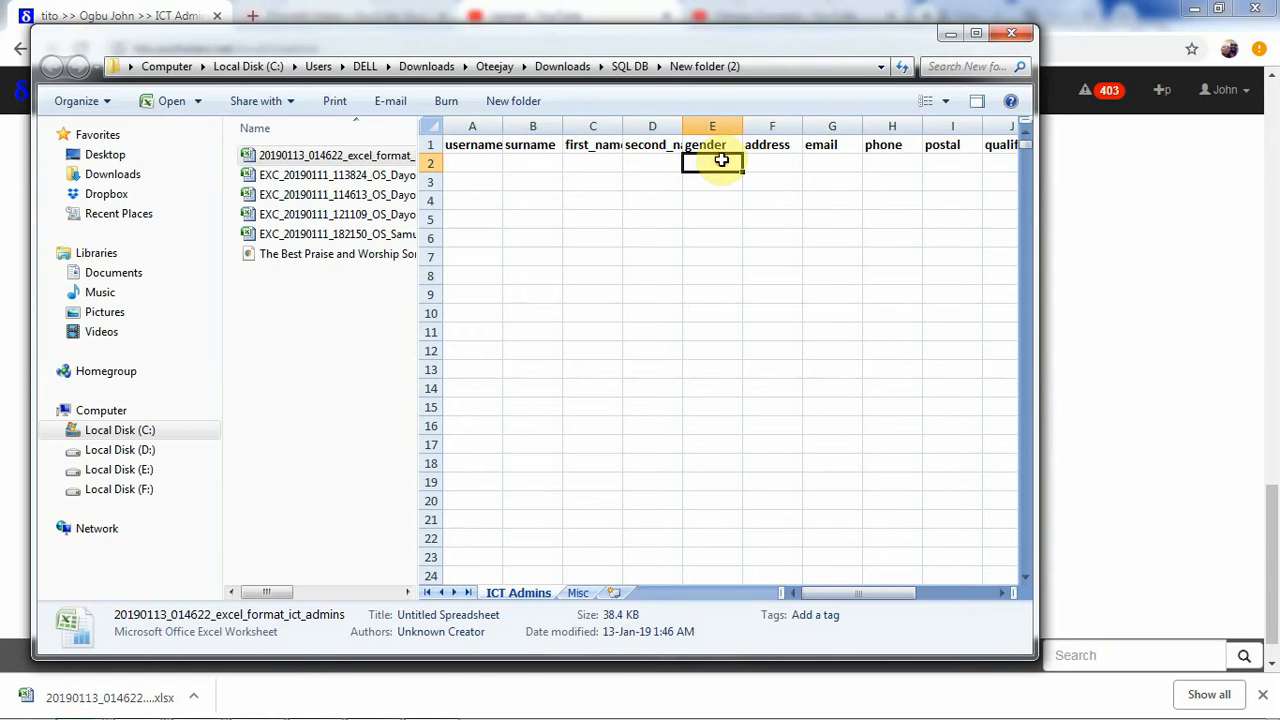
pyautogui.click(752, 164)
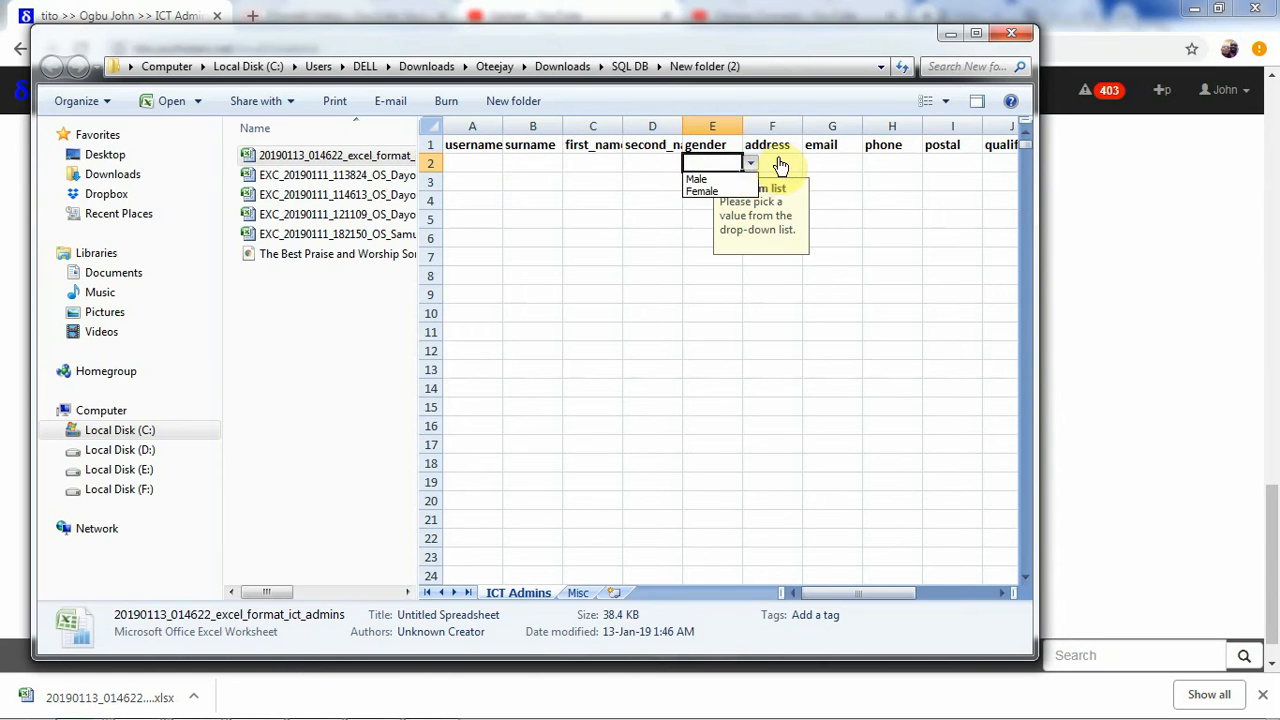
pyautogui.press('Escape')
pyautogui.click(788, 162)
pyautogui.click(830, 160)
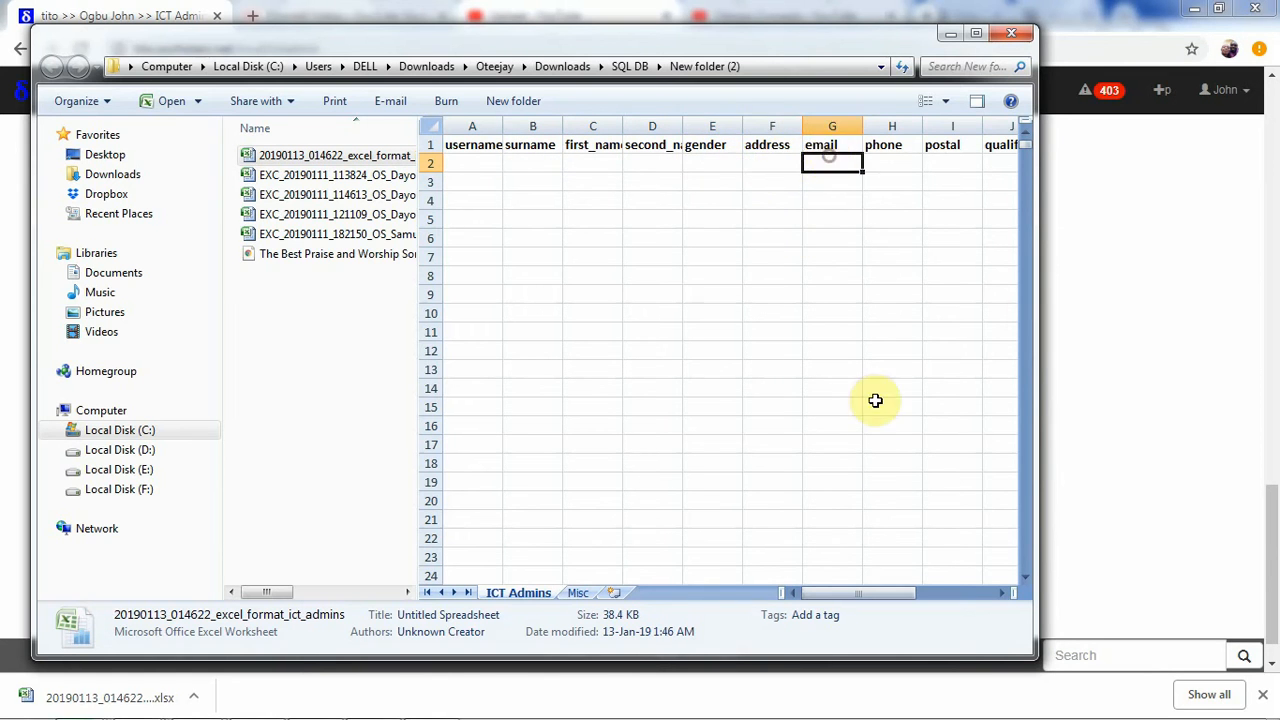
# Examine the remaining columns, including the marital status and rank_id choices, and minimize the folder window
pyautogui.moveTo(865, 597); pyautogui.dragTo(937, 585)
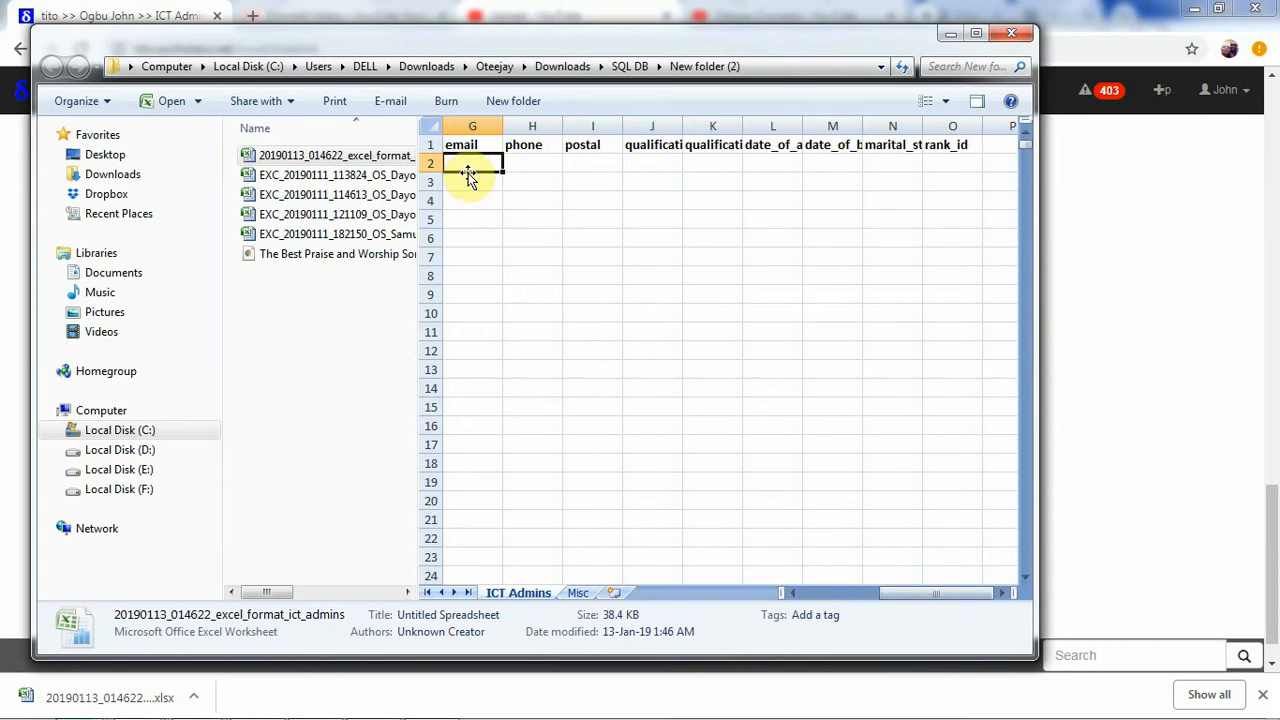
pyautogui.click(891, 165)
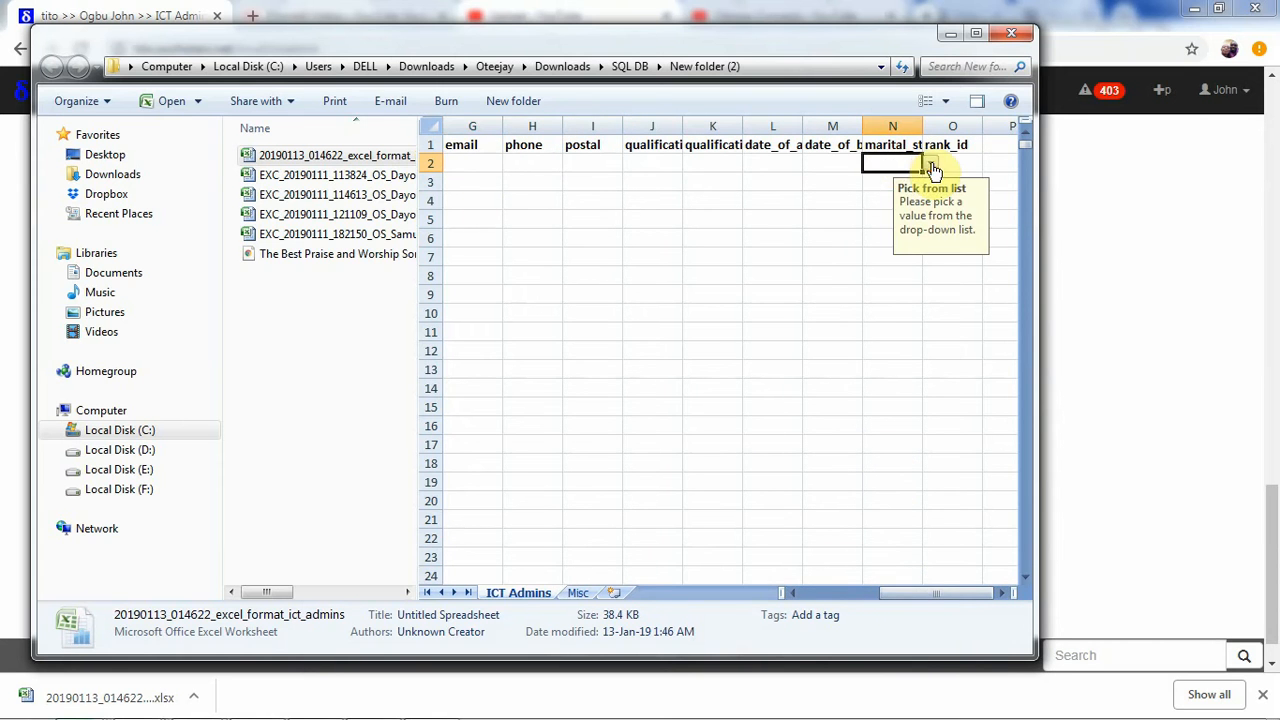
pyautogui.click(930, 163)
pyautogui.click(949, 163)
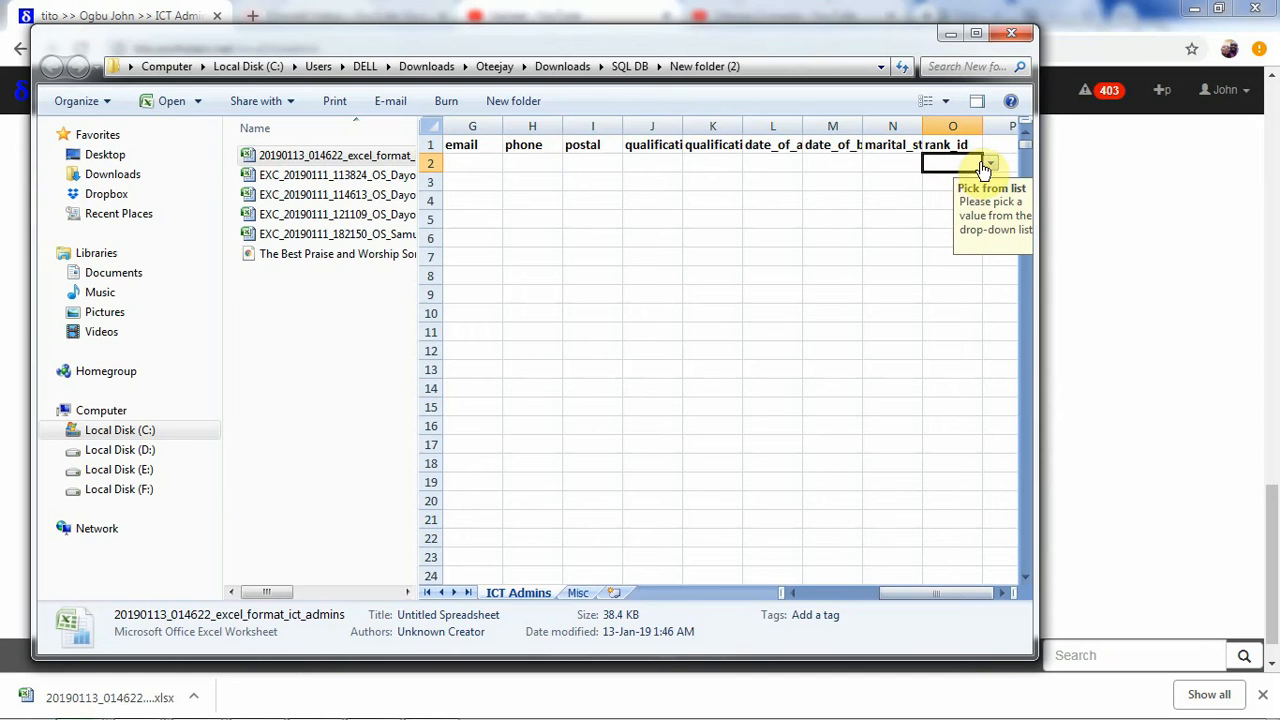
pyautogui.click(989, 163)
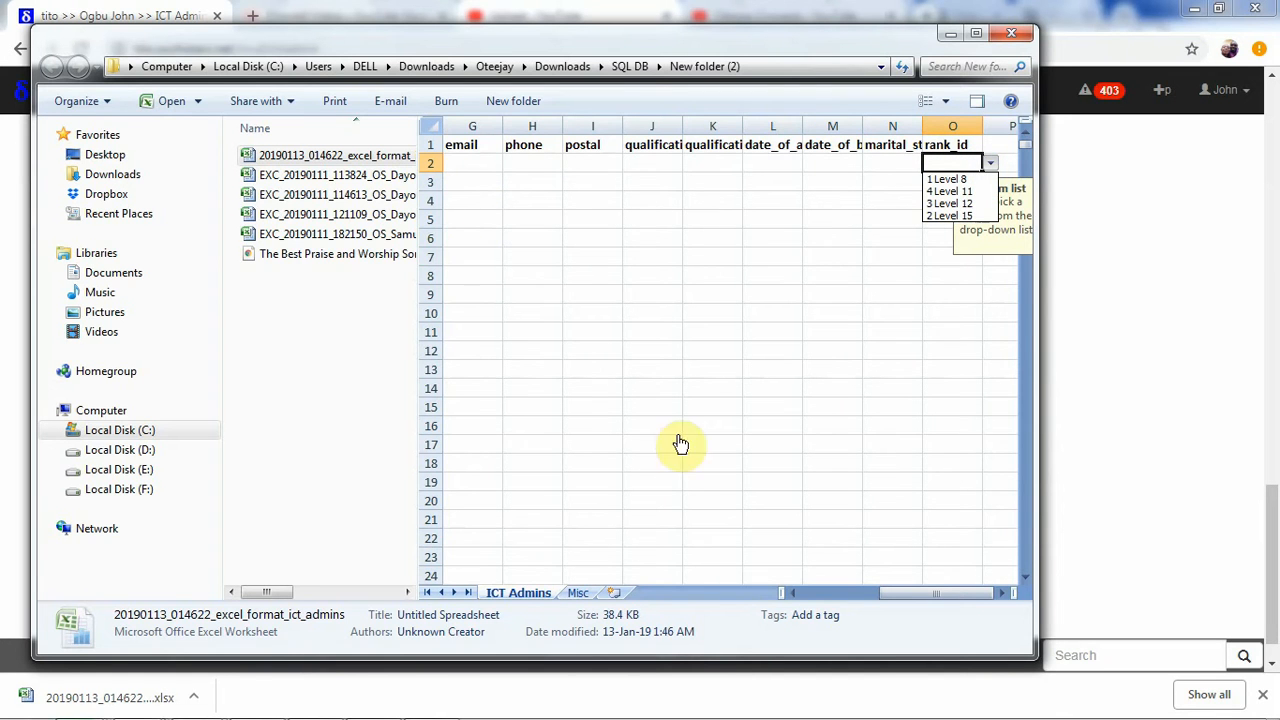
pyautogui.click(946, 34)
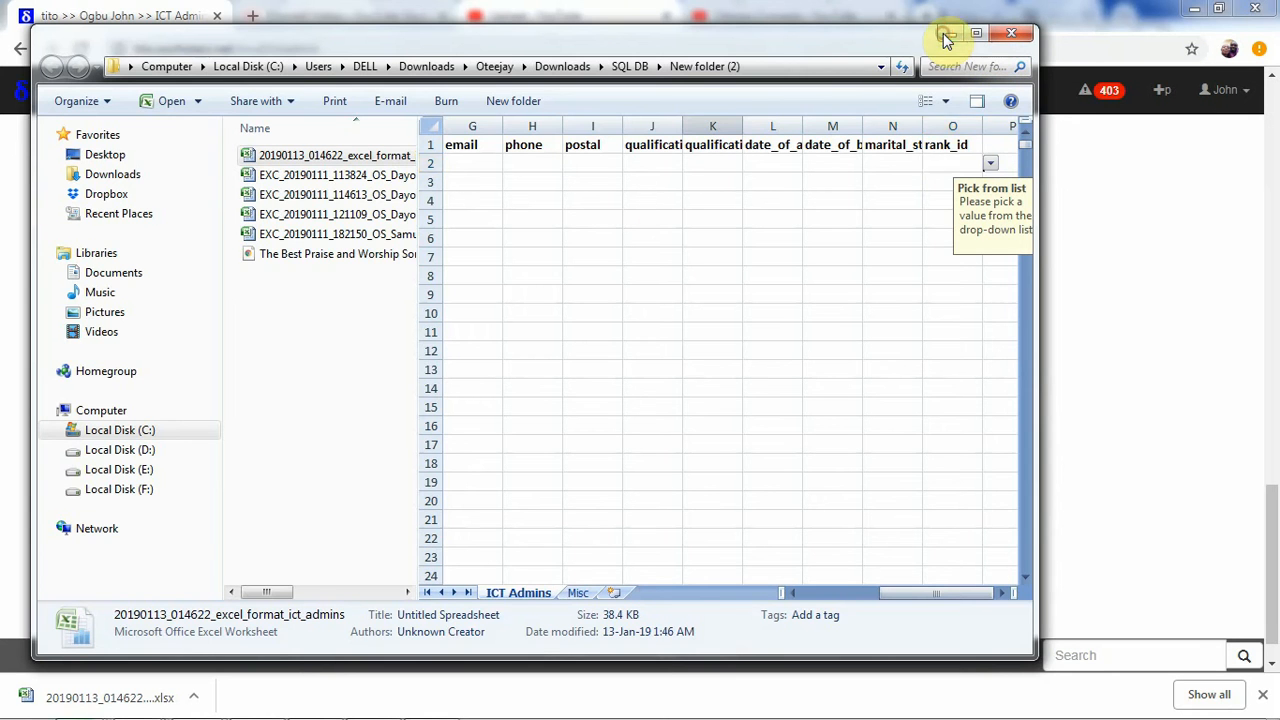
pyautogui.click(950, 34)
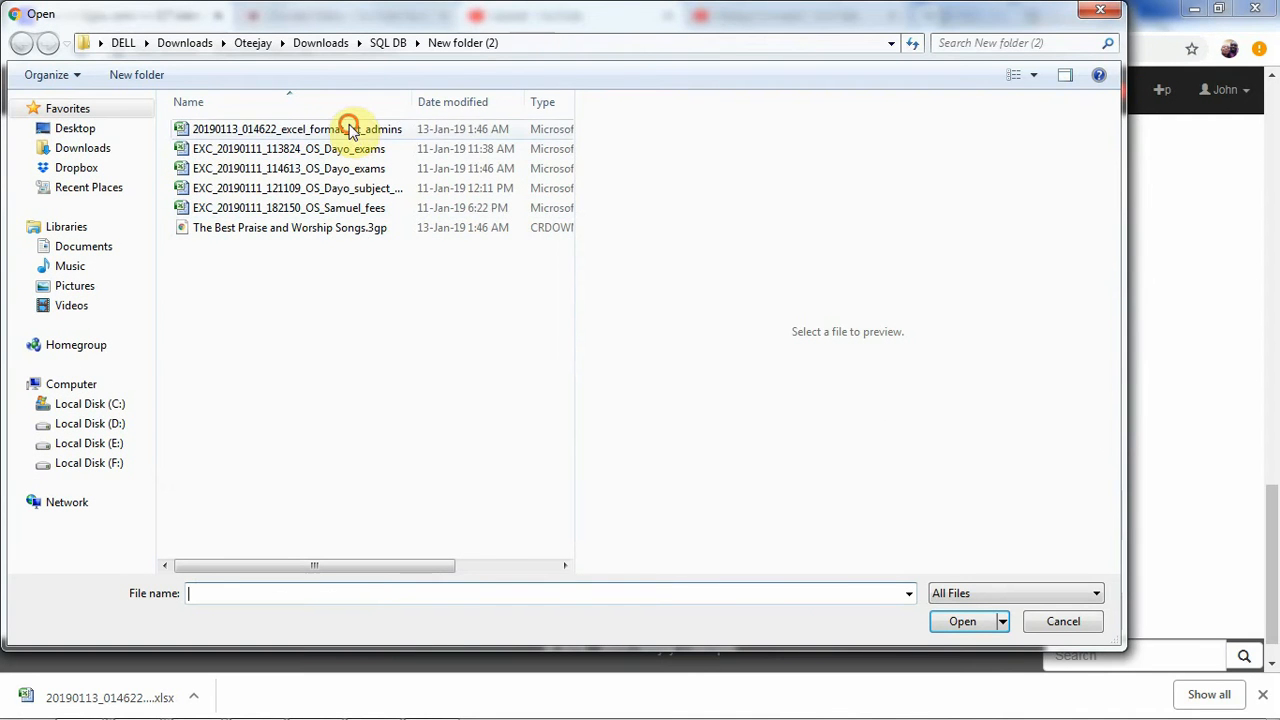
# Choose 20190113_014622_excel_format_ict_admins as the Excel file to import, and collapse the Excel import section
pyautogui.click(340, 129)
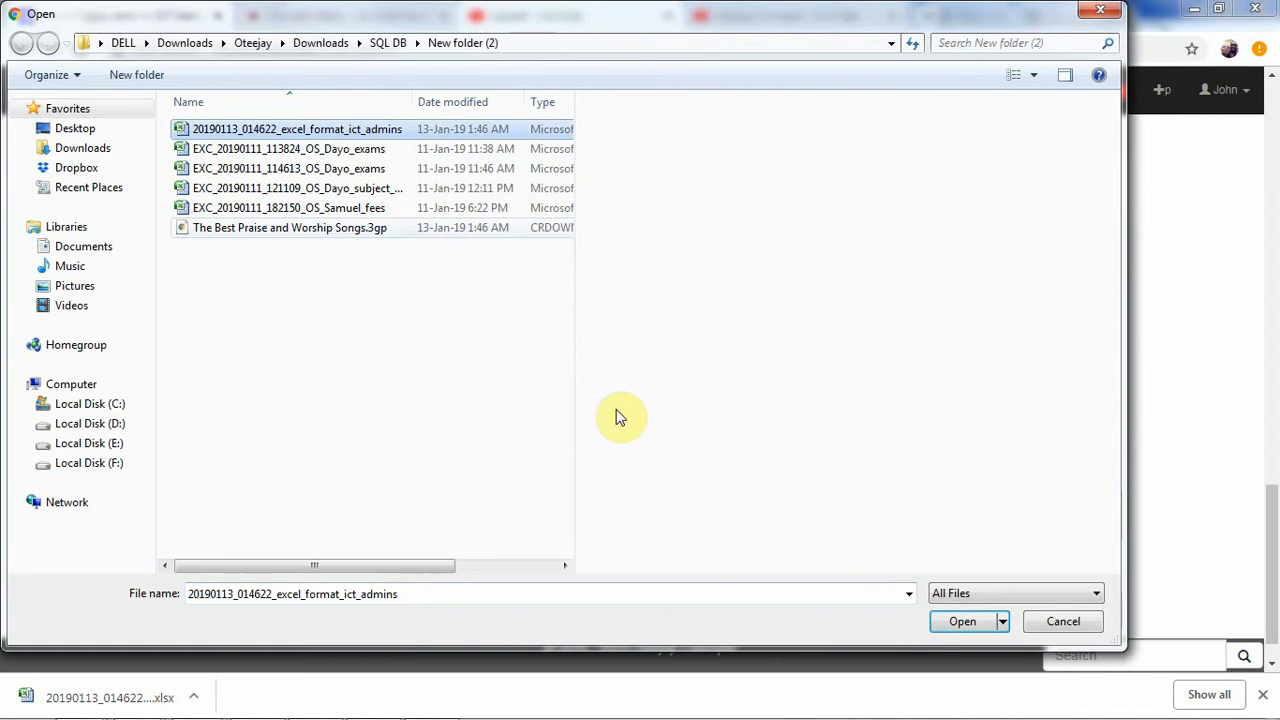
pyautogui.click(955, 622)
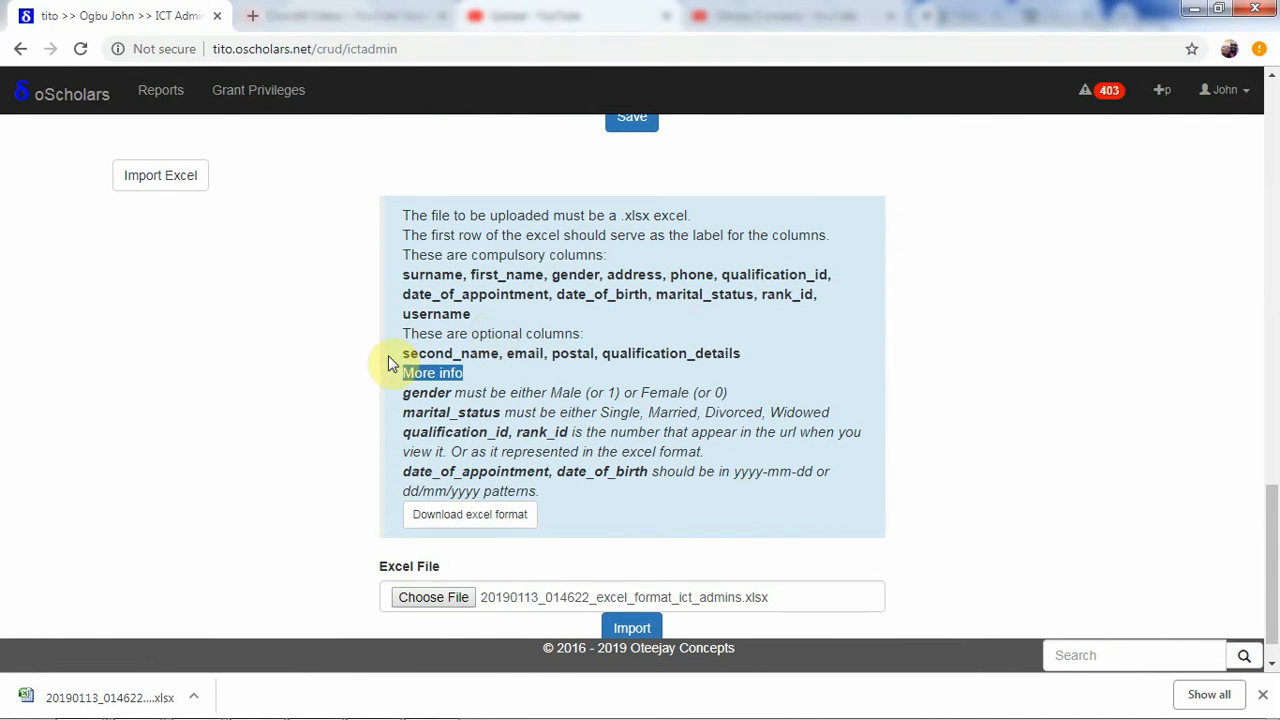
pyautogui.click(166, 186)
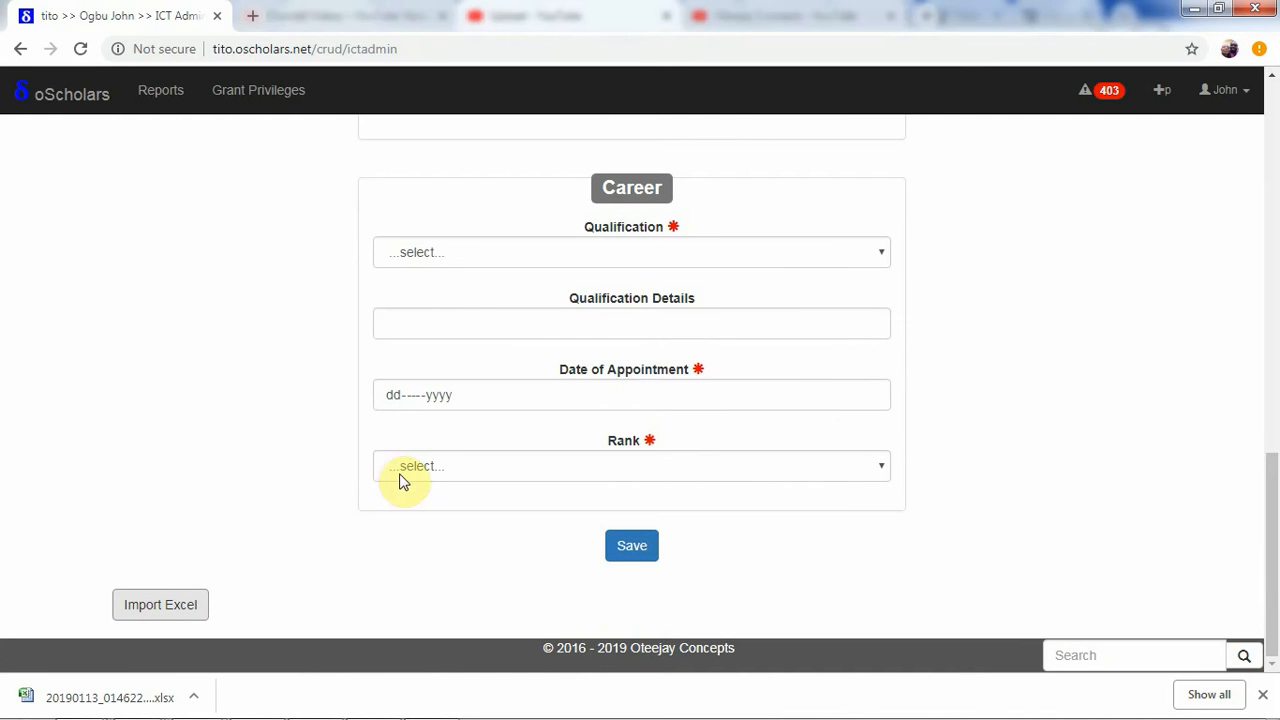
# Open the list of all ICT admins from the account creation form and look through the admin records
pyautogui.moveTo(1272, 508); pyautogui.dragTo(1275, 100)
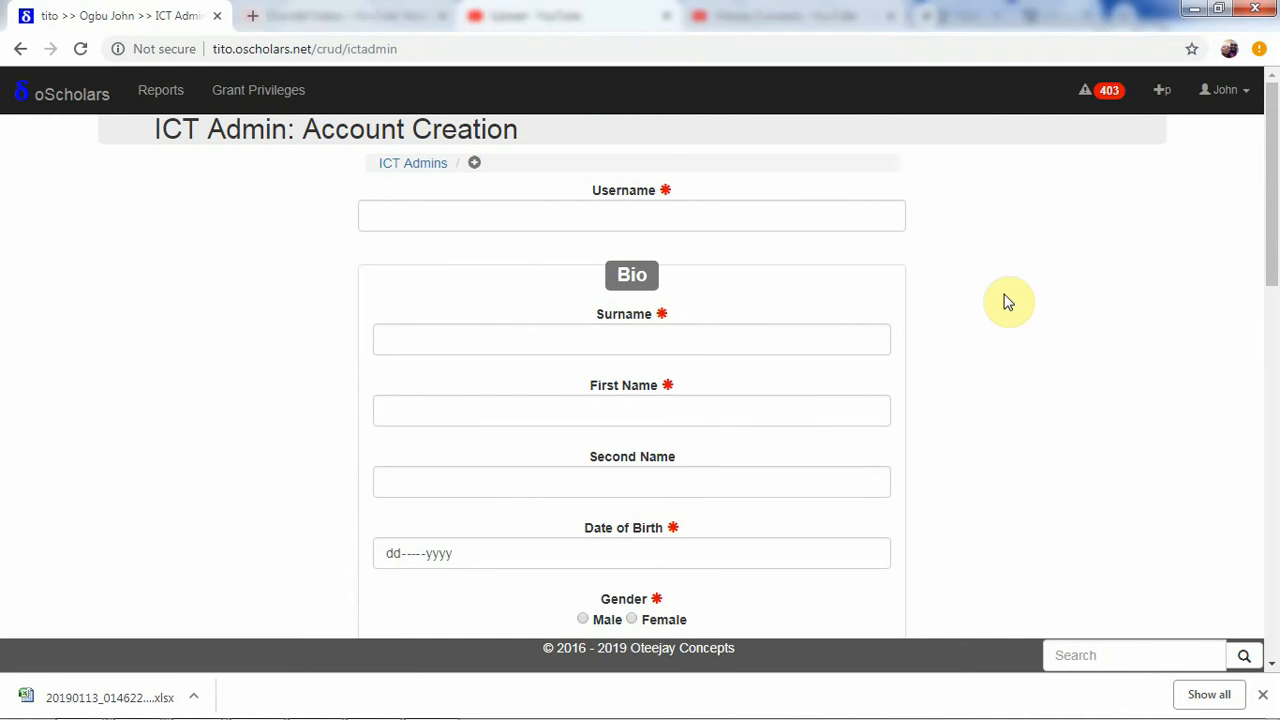
pyautogui.click(410, 163)
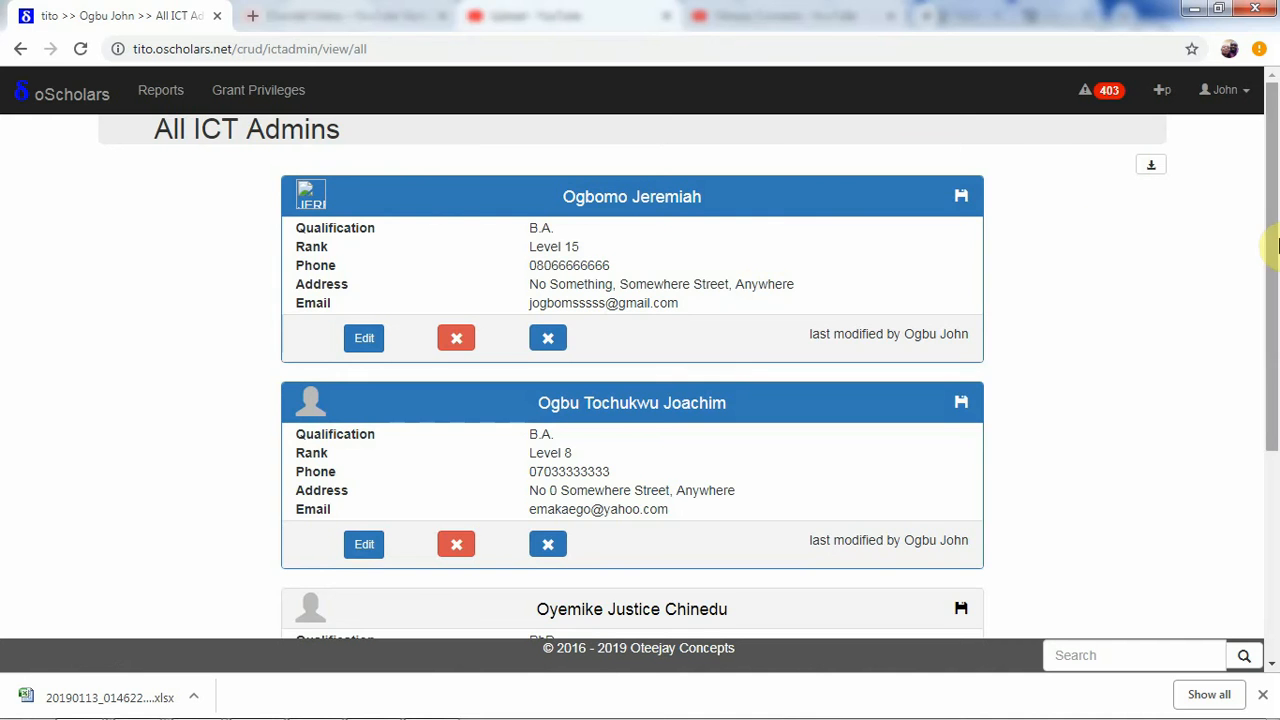
pyautogui.moveTo(1272, 246); pyautogui.dragTo(1266, 337)
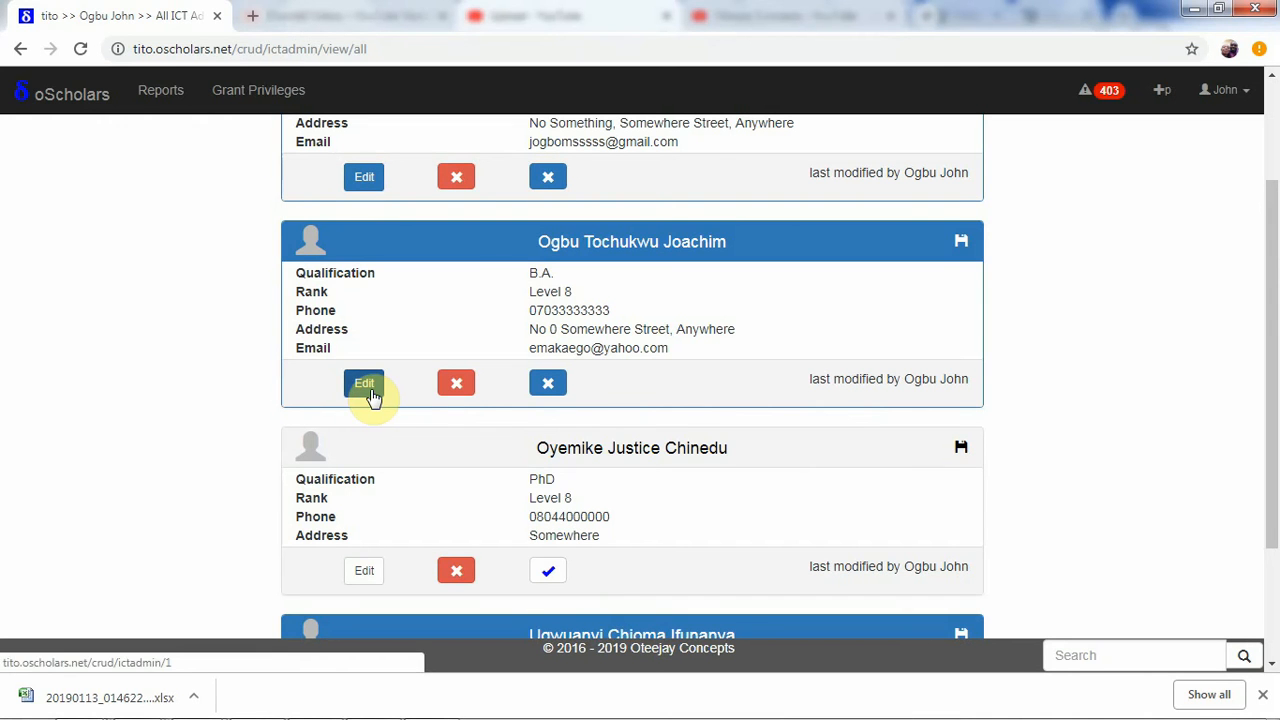
# Review the Bio and Career fields in the account update form of the third listed ICT admin, and return to the list
pyautogui.click(365, 572)
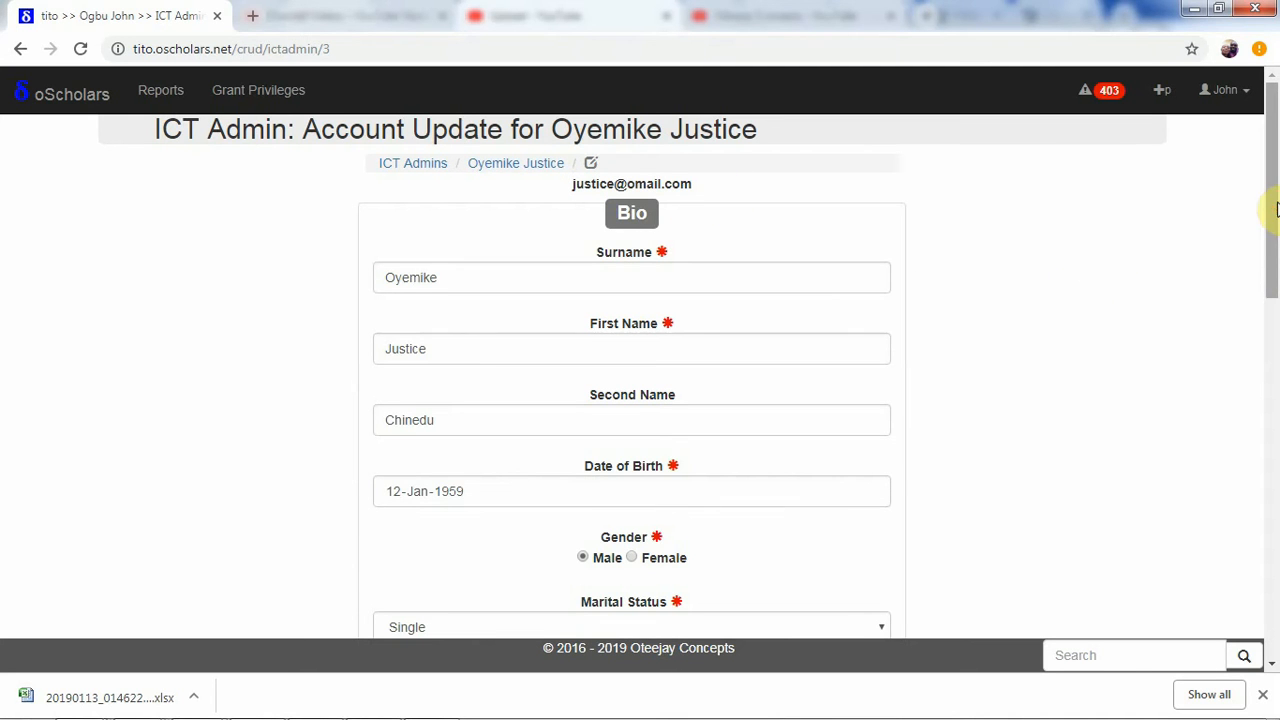
pyautogui.moveTo(1277, 208); pyautogui.dragTo(1238, 583)
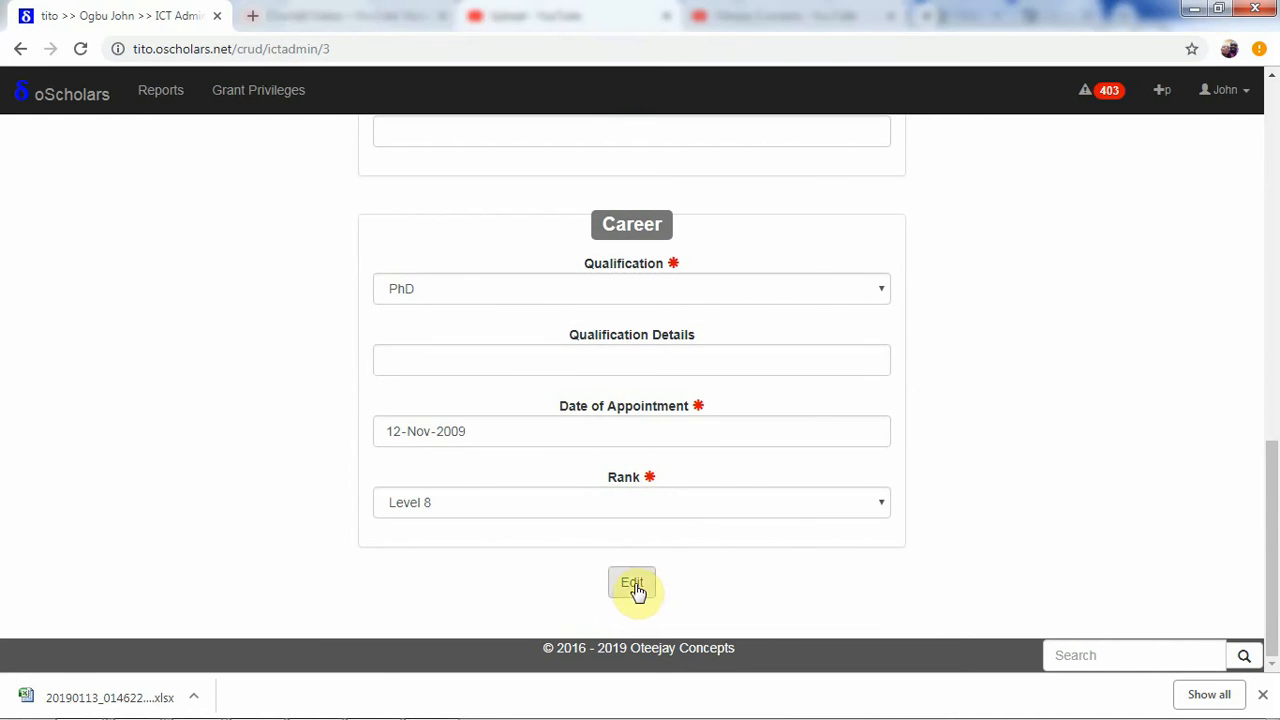
pyautogui.moveTo(1266, 480); pyautogui.dragTo(1274, 118)
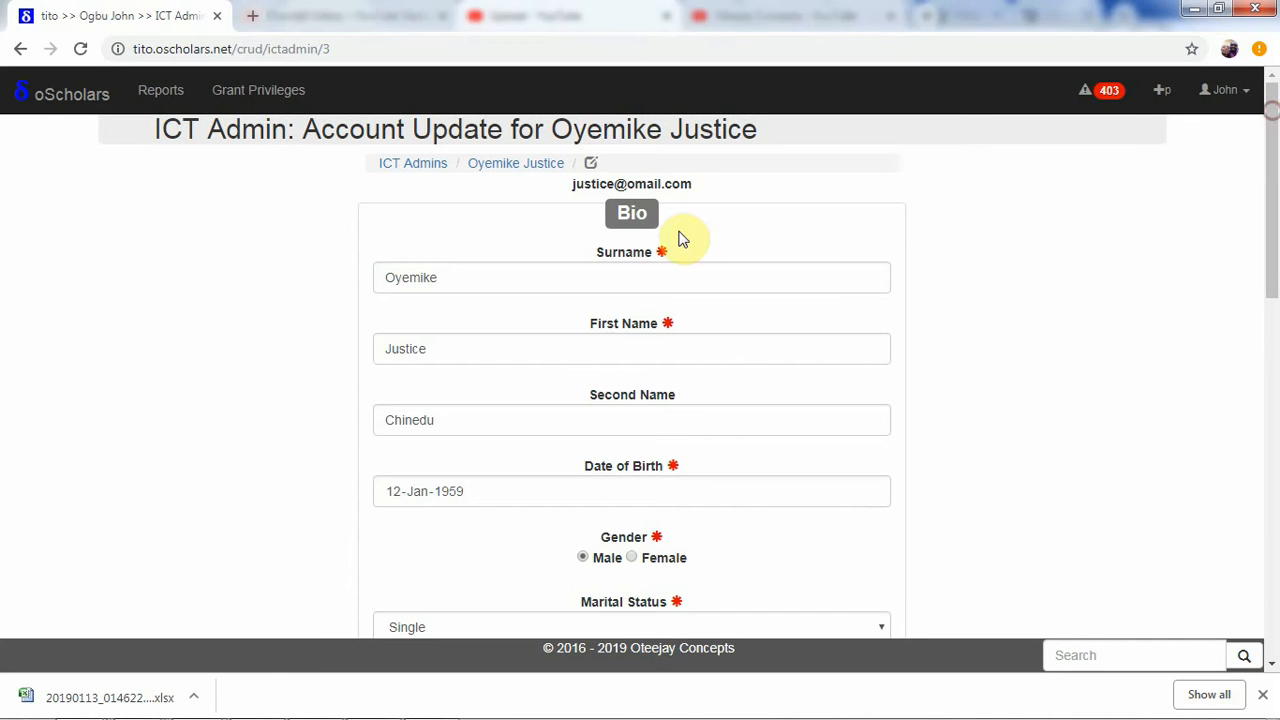
pyautogui.click(22, 50)
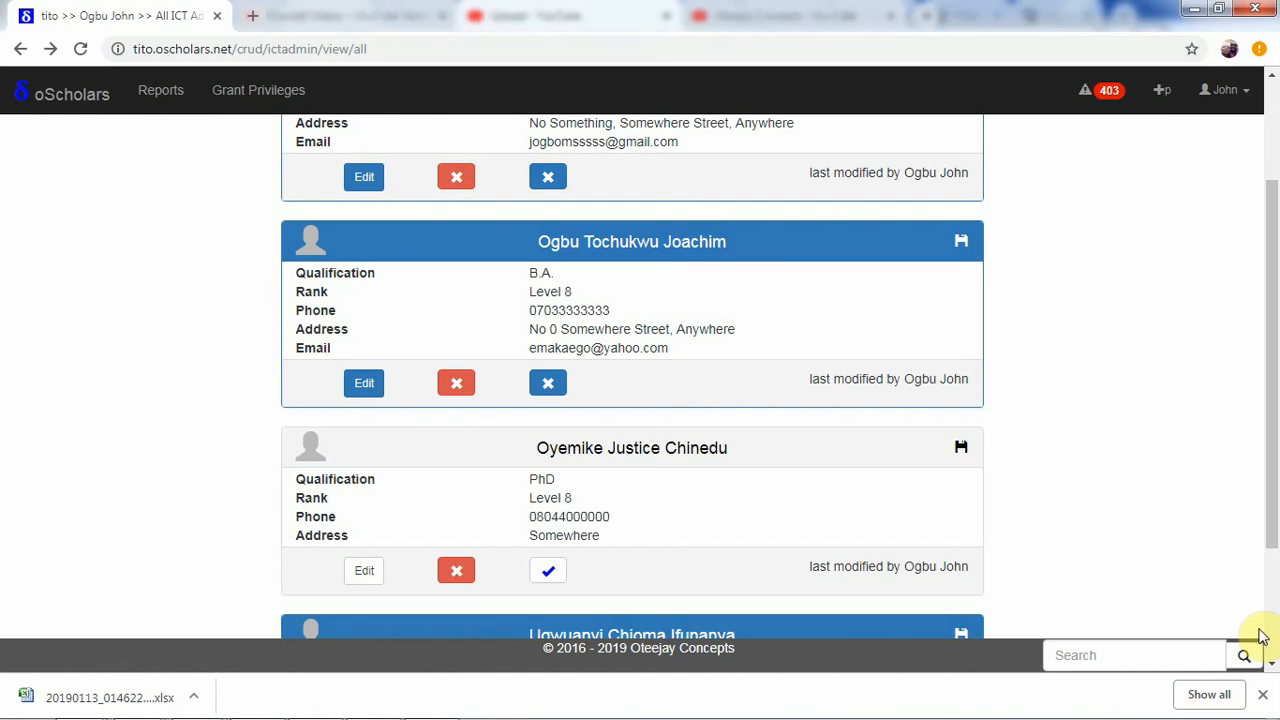
# Dismiss the downloads bar and view the update history of the third listed ICT admin down to the modification entries
pyautogui.click(1260, 695)
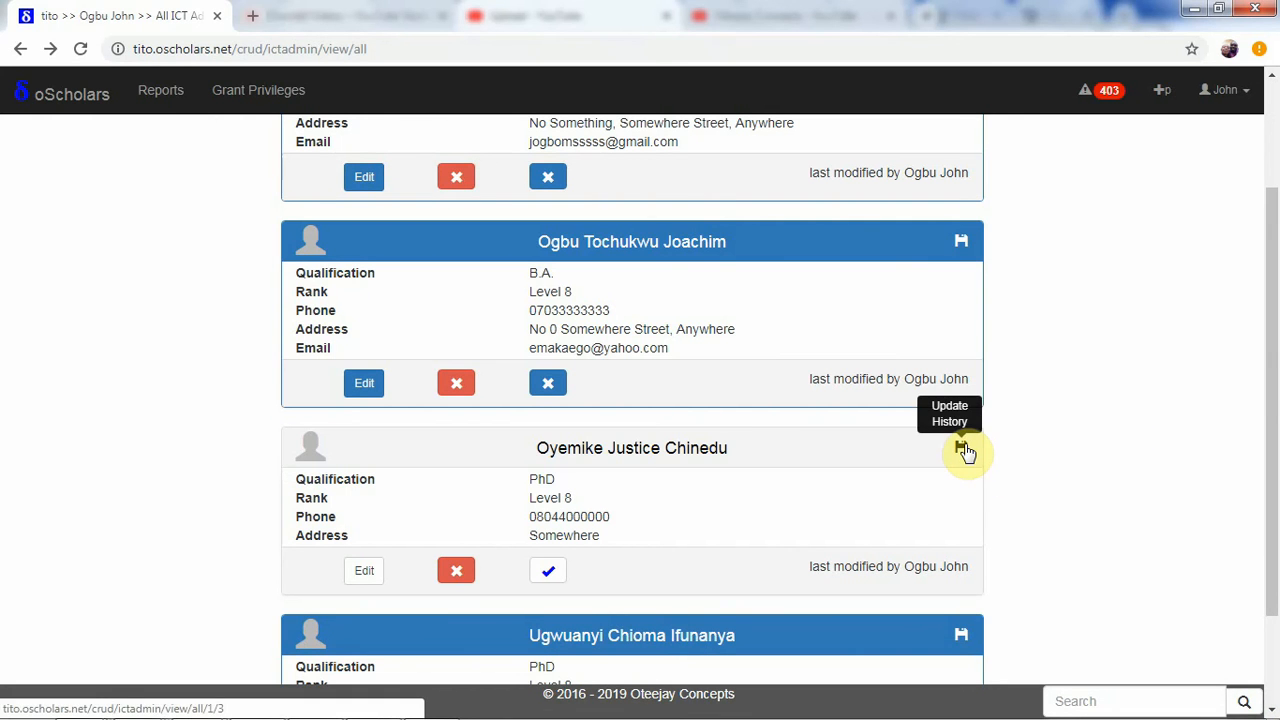
pyautogui.click(963, 450)
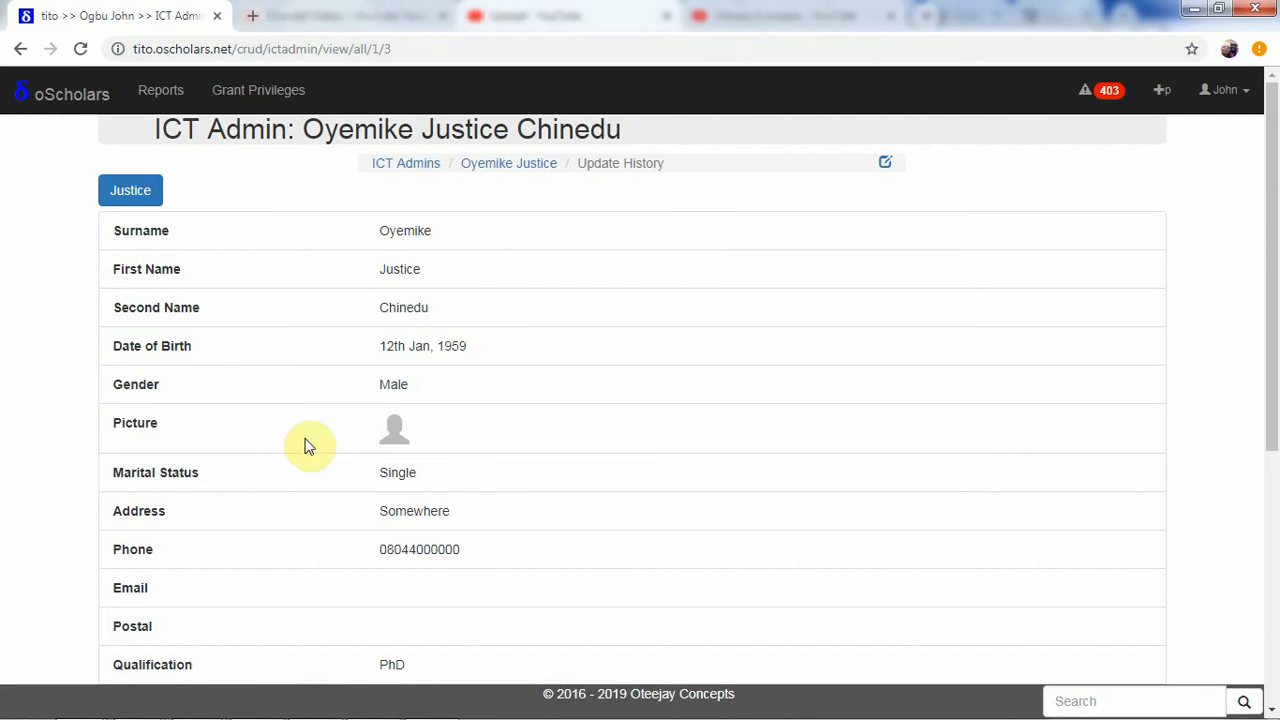
pyautogui.moveTo(1274, 289); pyautogui.dragTo(1274, 531)
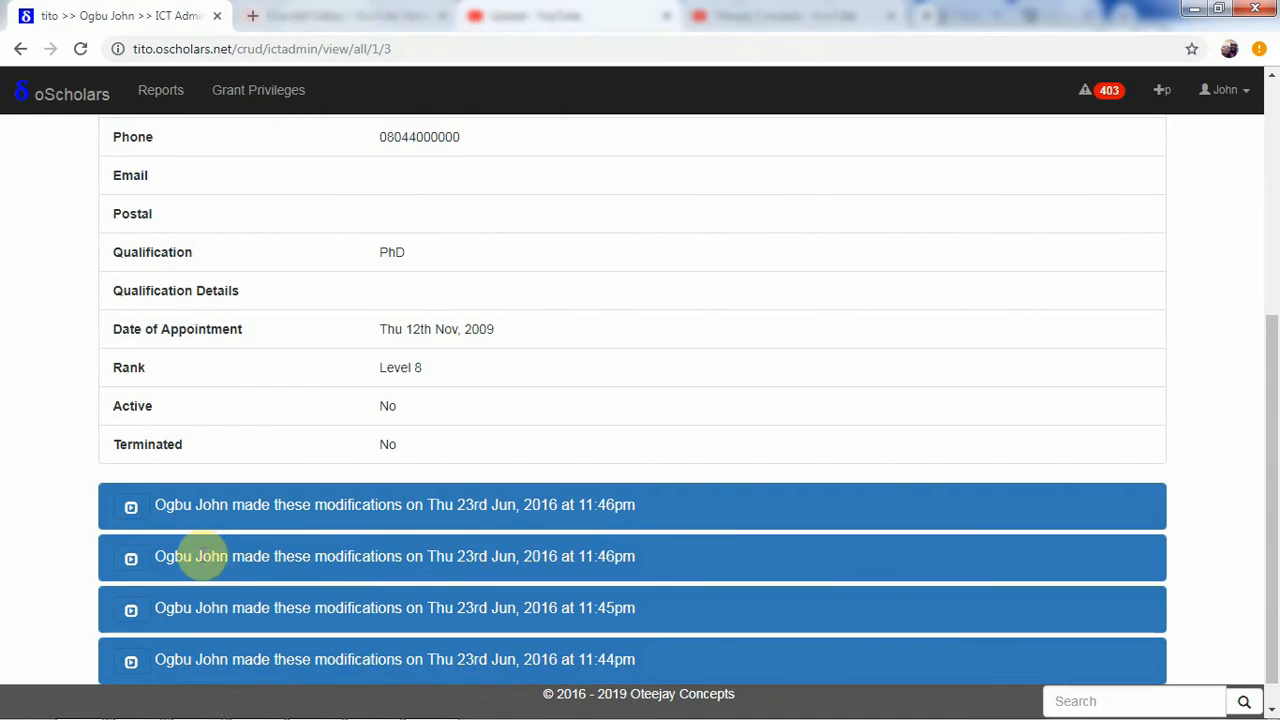
# Expand the first two modification entries in the update history to examine their changes, and collapse both
pyautogui.click(130, 508)
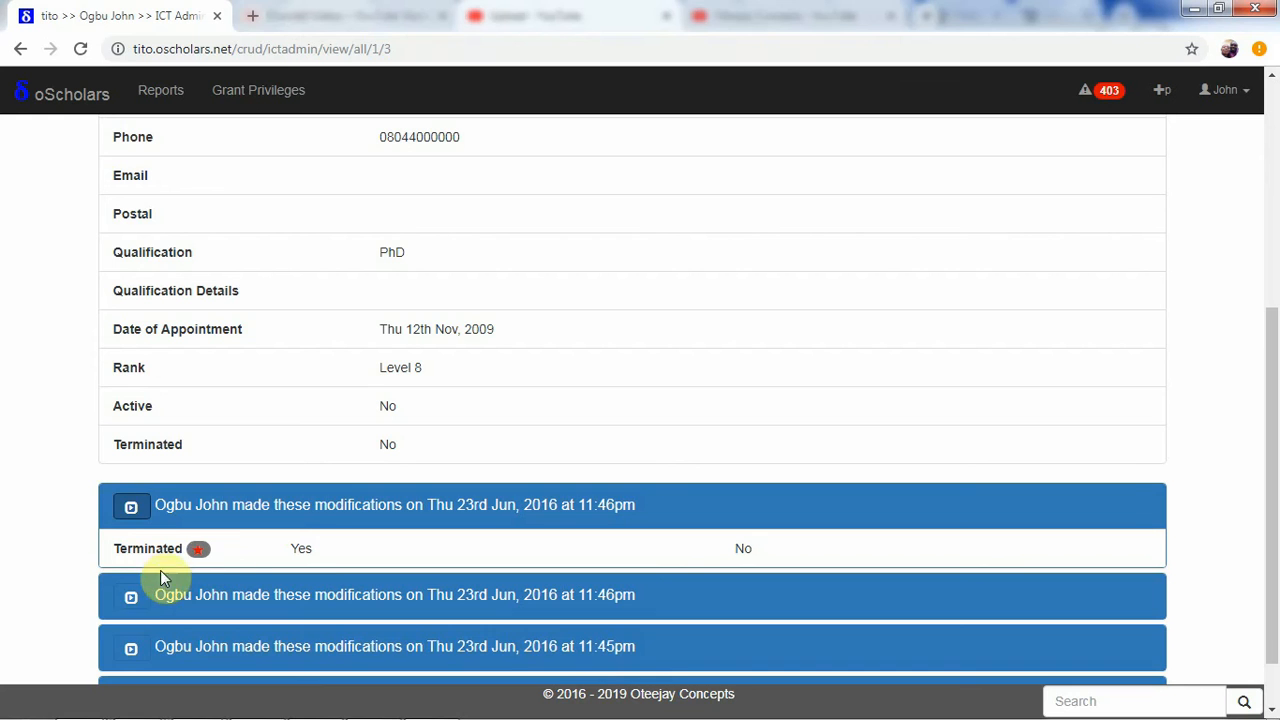
pyautogui.click(130, 598)
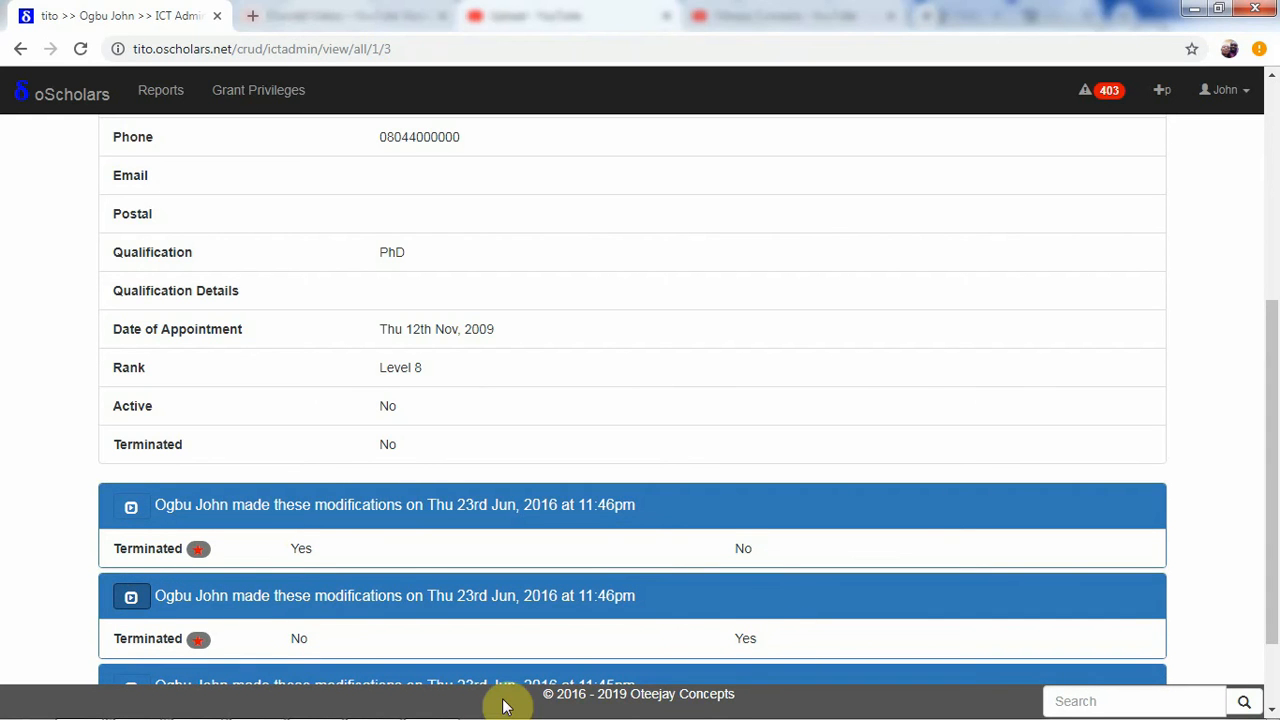
pyautogui.click(122, 598)
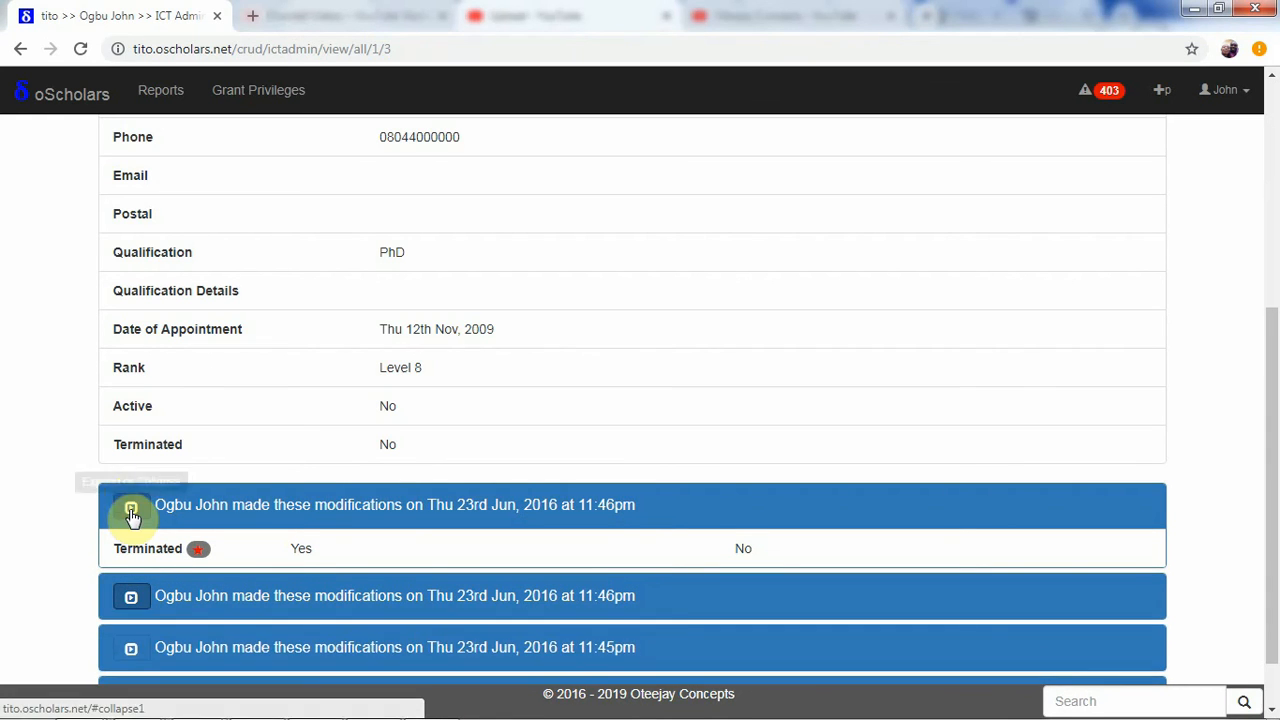
pyautogui.click(127, 507)
pyautogui.moveTo(1274, 429); pyautogui.dragTo(1273, 100)
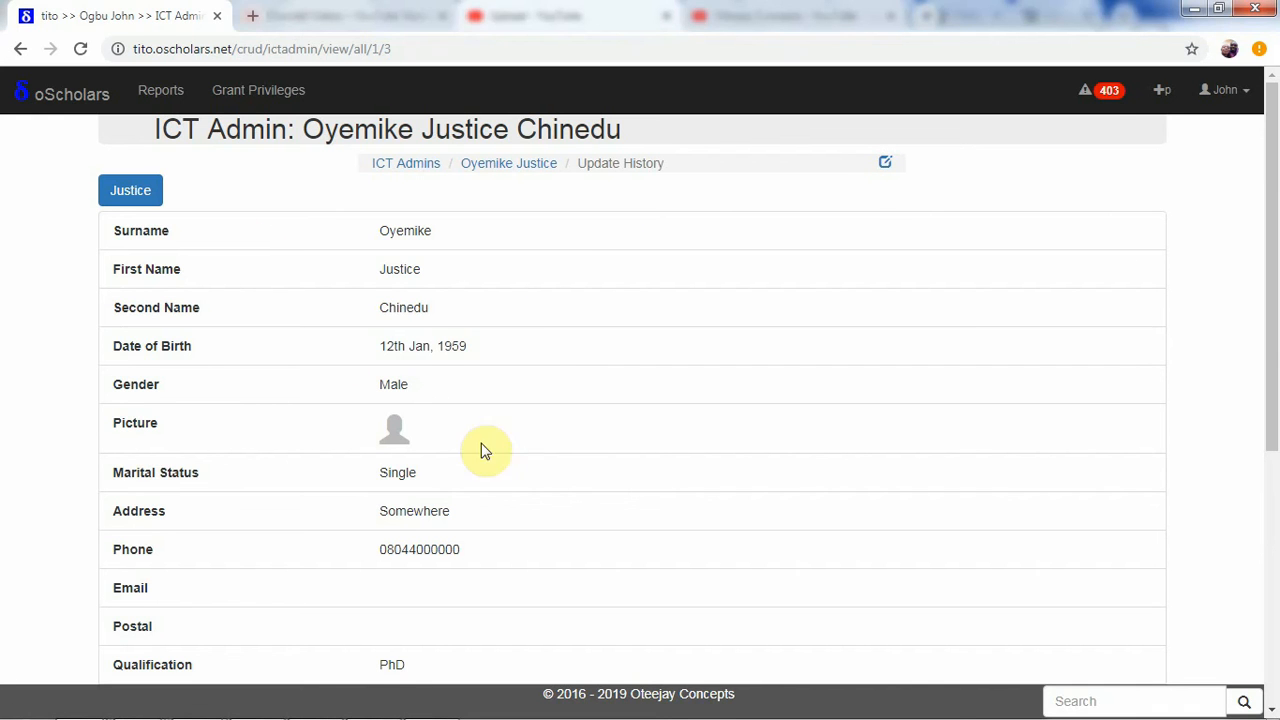
# Review the full profile of the second ICT admin in the all-admins list, and return to the list
pyautogui.click(420, 162)
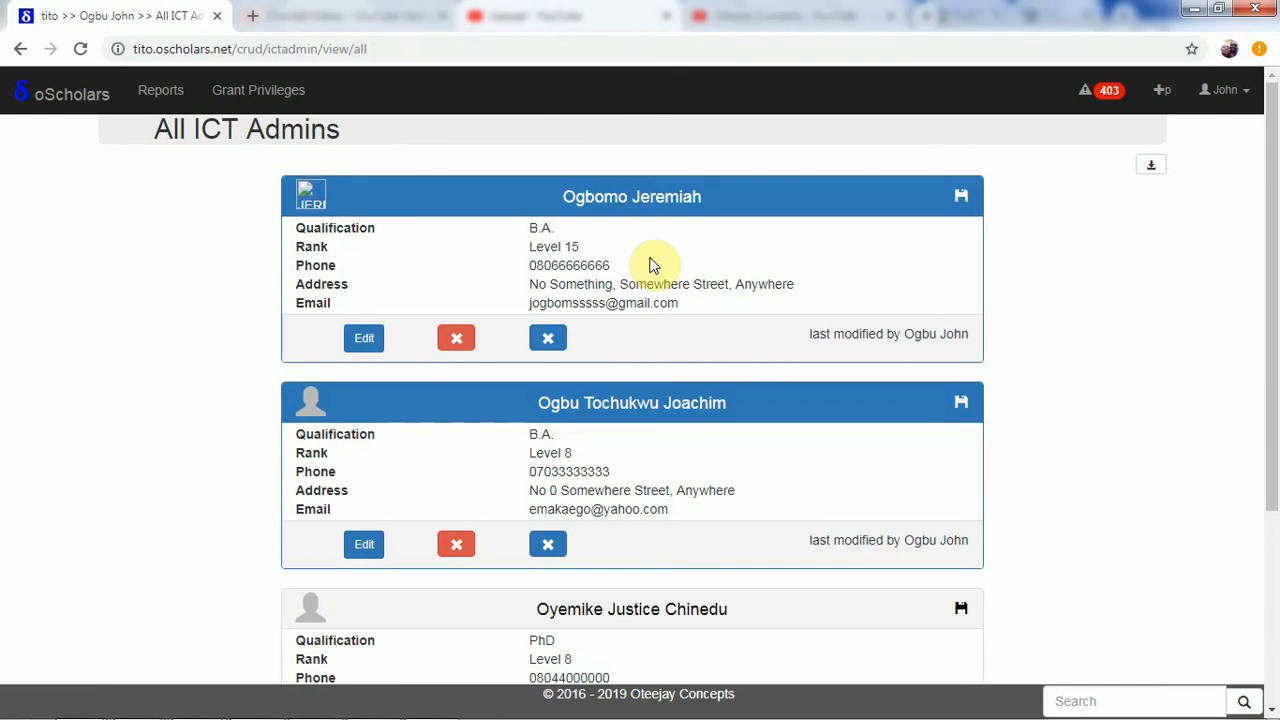
pyautogui.click(680, 402)
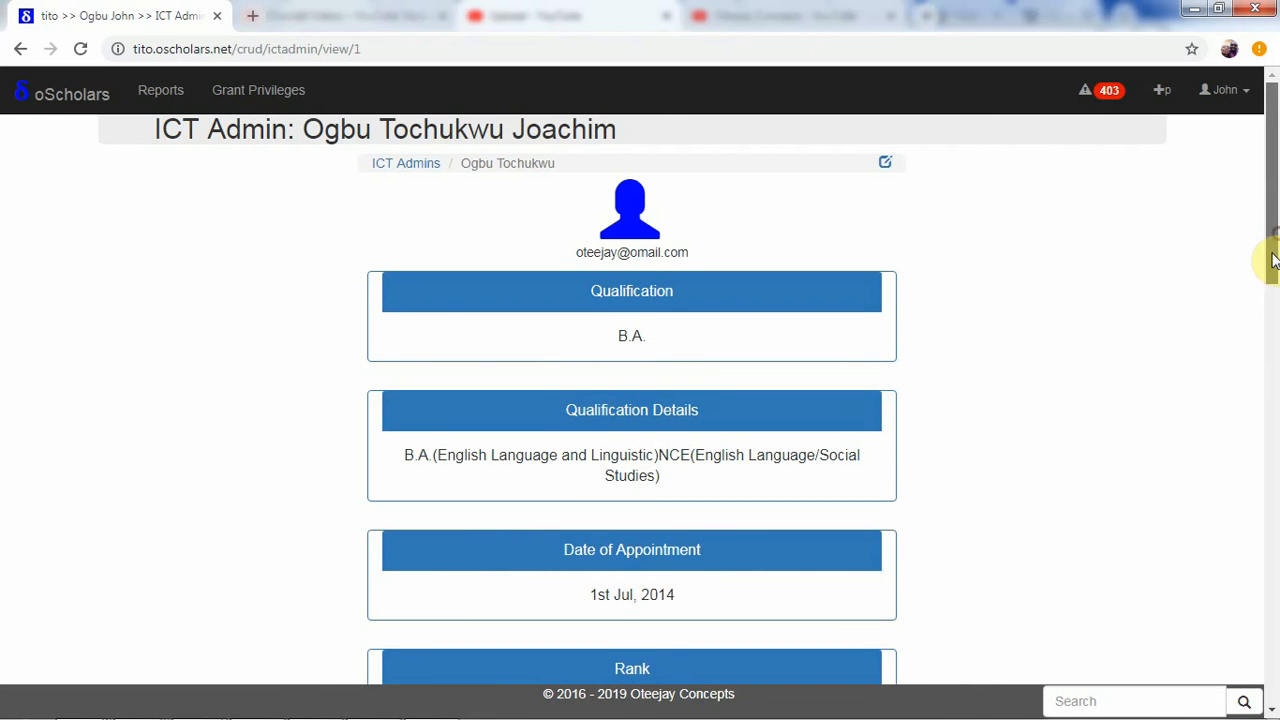
pyautogui.moveTo(1268, 249); pyautogui.dragTo(1269, 652)
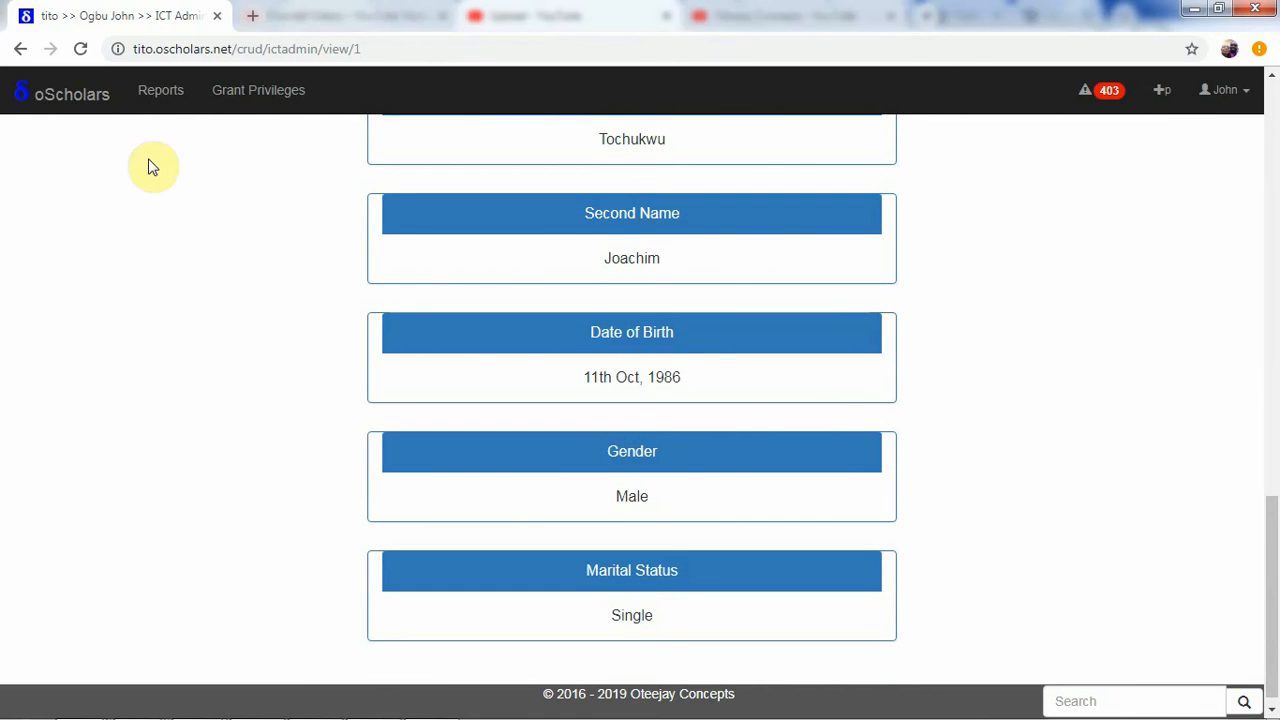
pyautogui.click(24, 57)
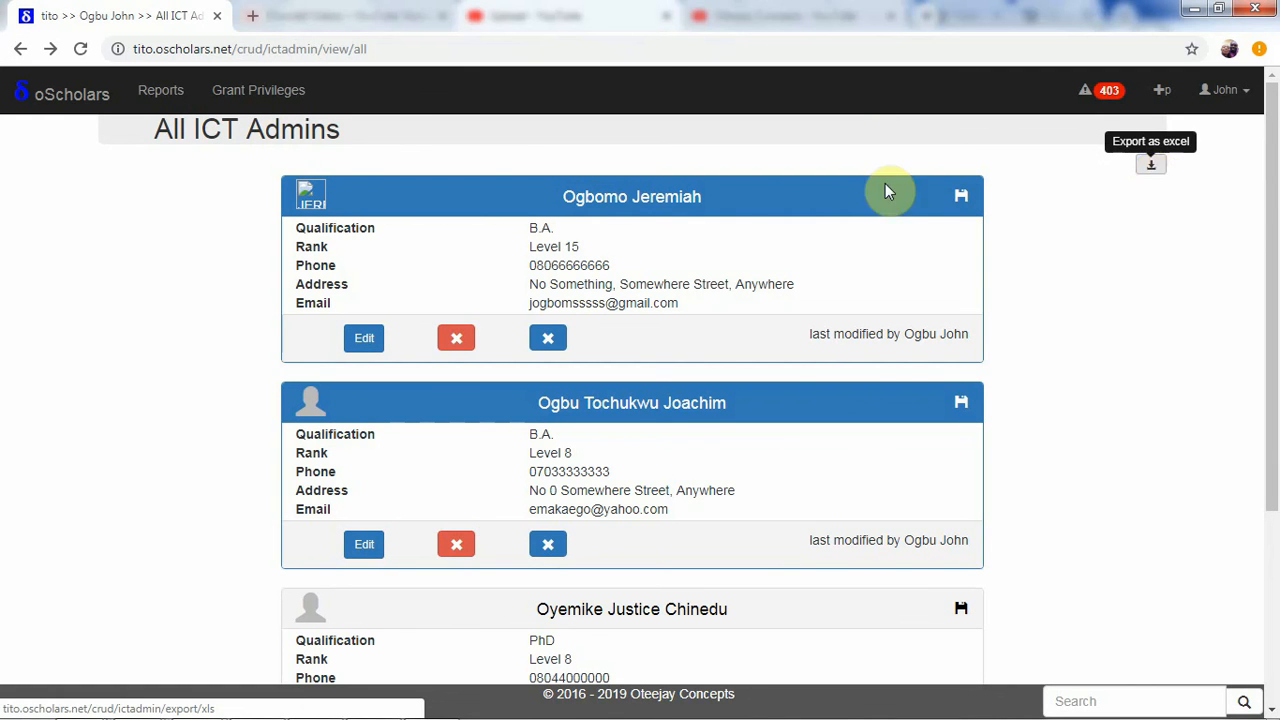
# Export the ICT admins list as an Excel worksheet, saving it under the suggested file name in New folder (2)
pyautogui.click(1151, 166)
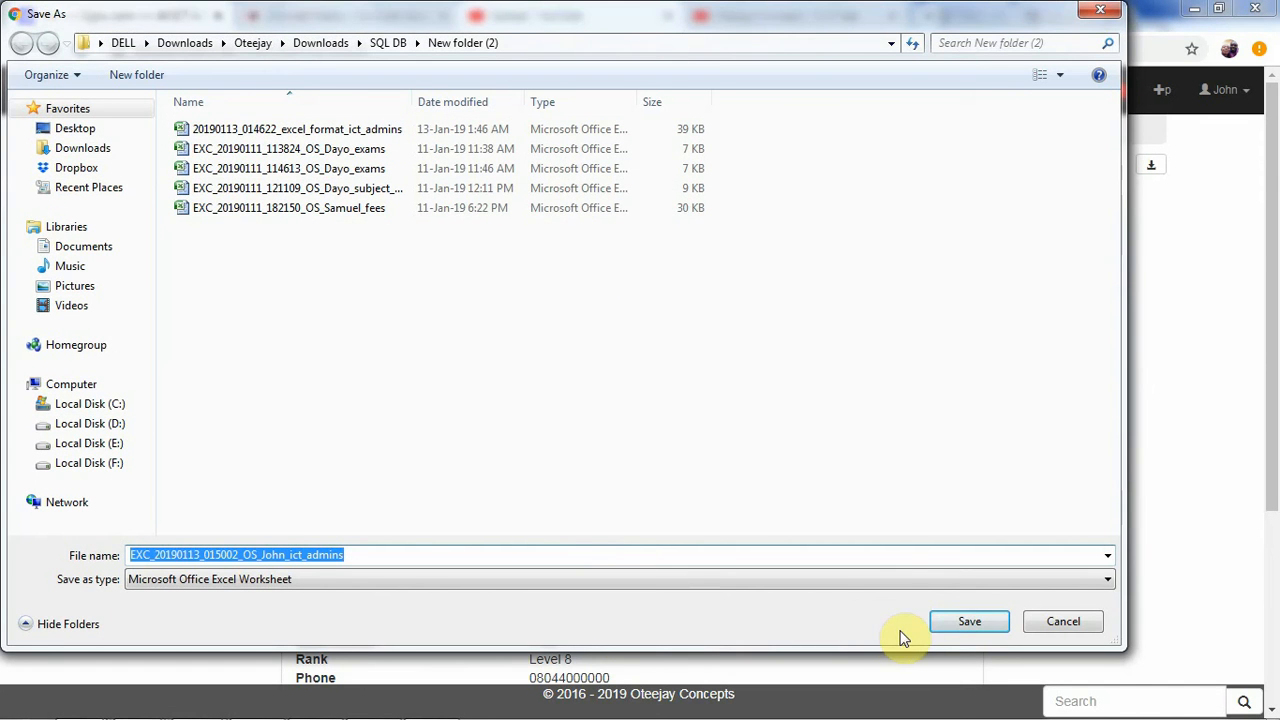
pyautogui.click(966, 622)
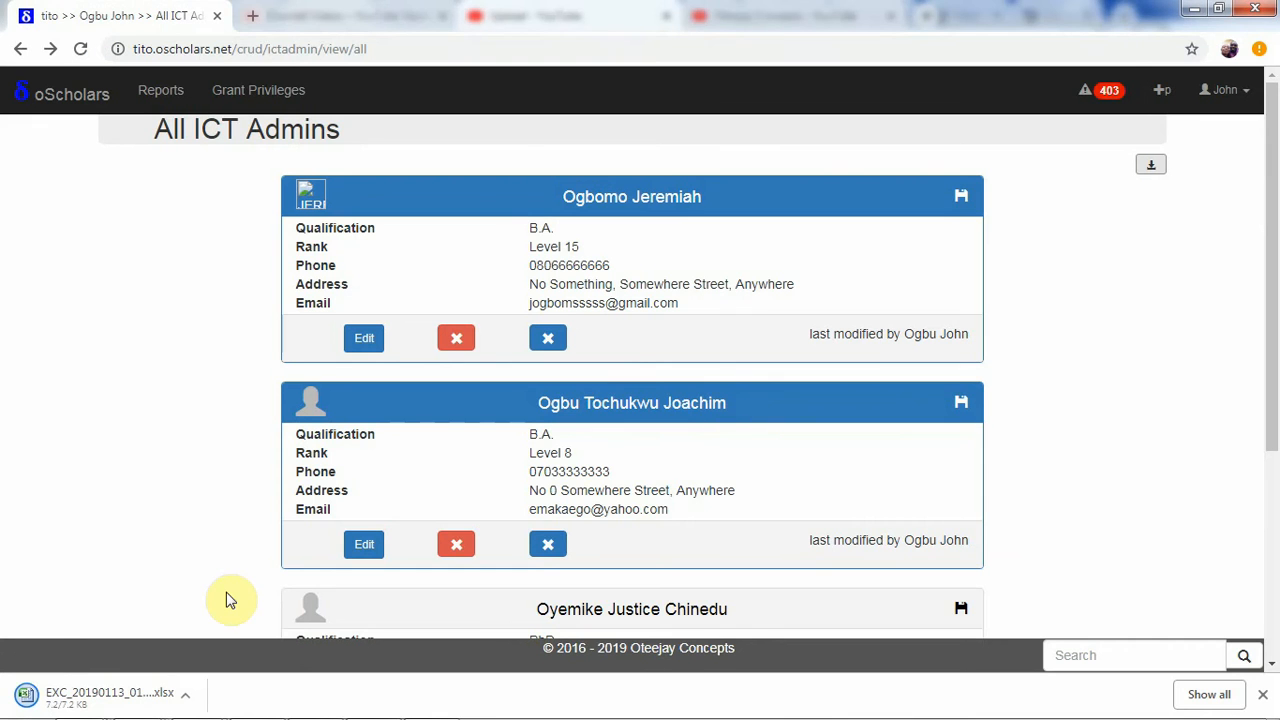
# Show the exported worksheet in its folder, examine its columns through to privilege in the preview, and return to the ICT admins list
pyautogui.click(195, 697)
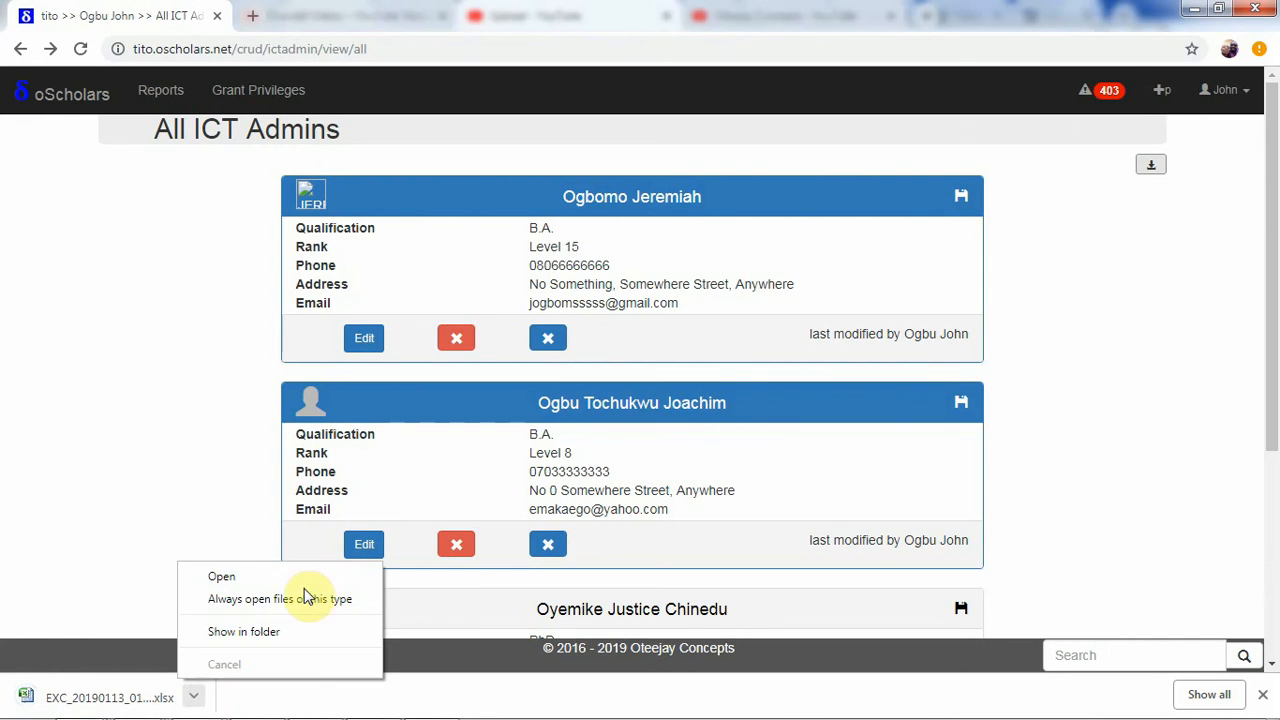
pyautogui.click(302, 631)
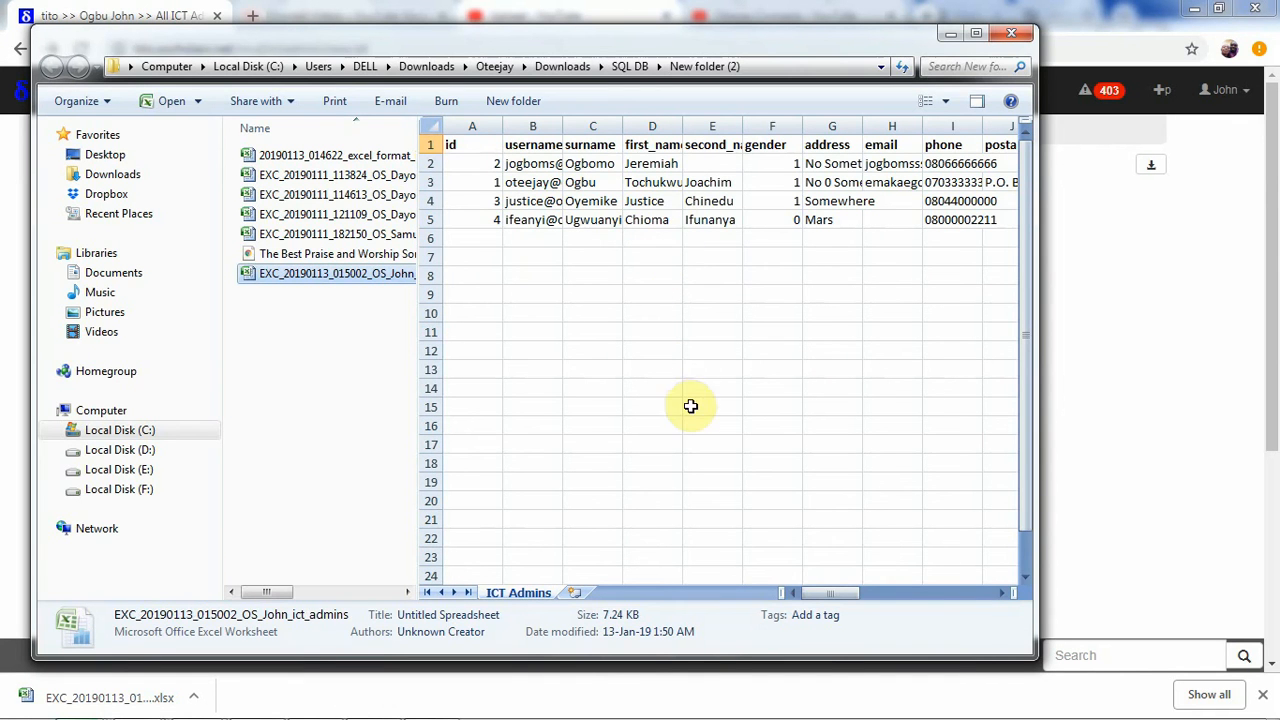
pyautogui.moveTo(844, 595); pyautogui.dragTo(988, 586)
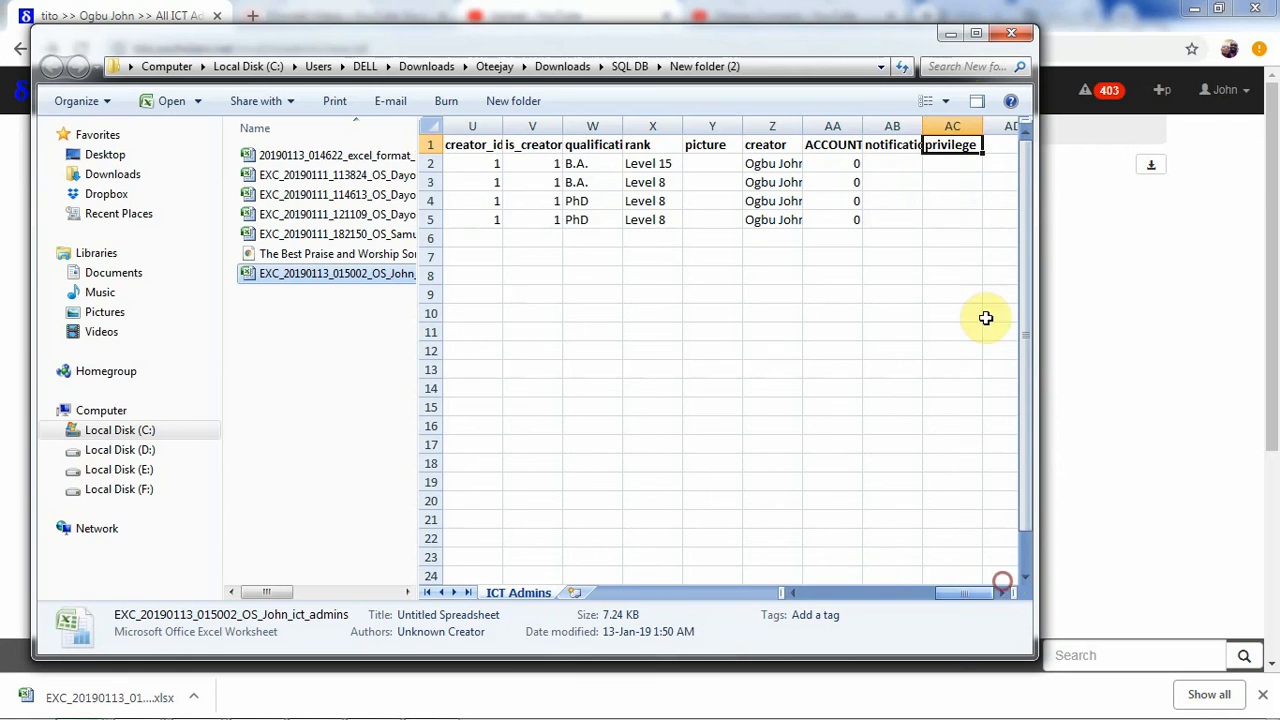
pyautogui.click(1087, 392)
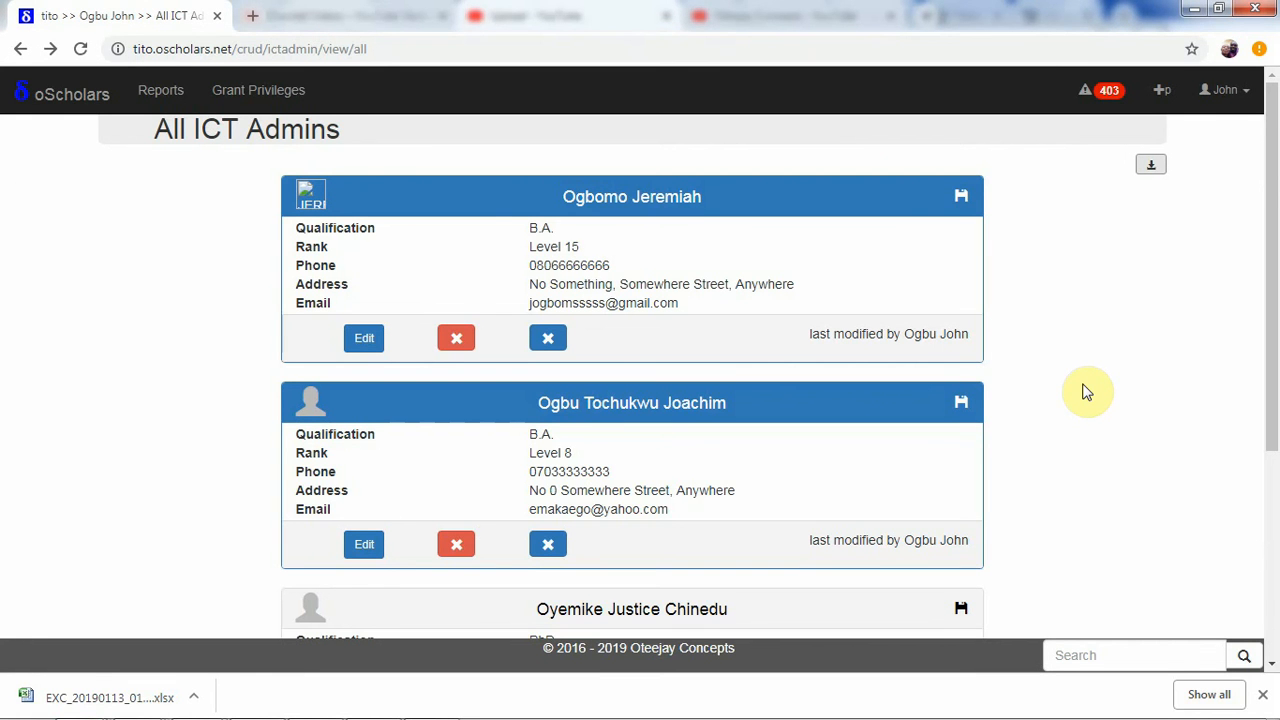